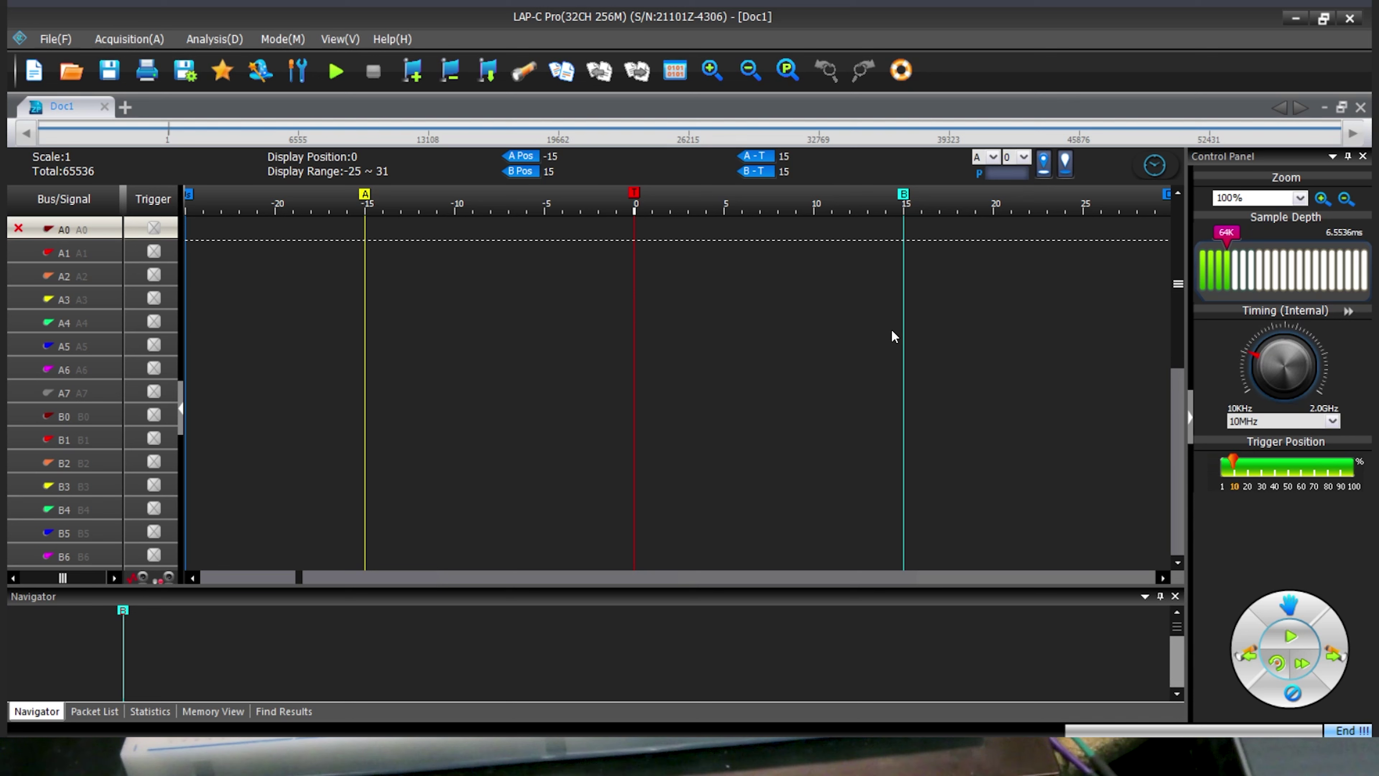
Step: Start adding an I2C protocol decoder and assign its SDA line to channel A2
click(133, 41)
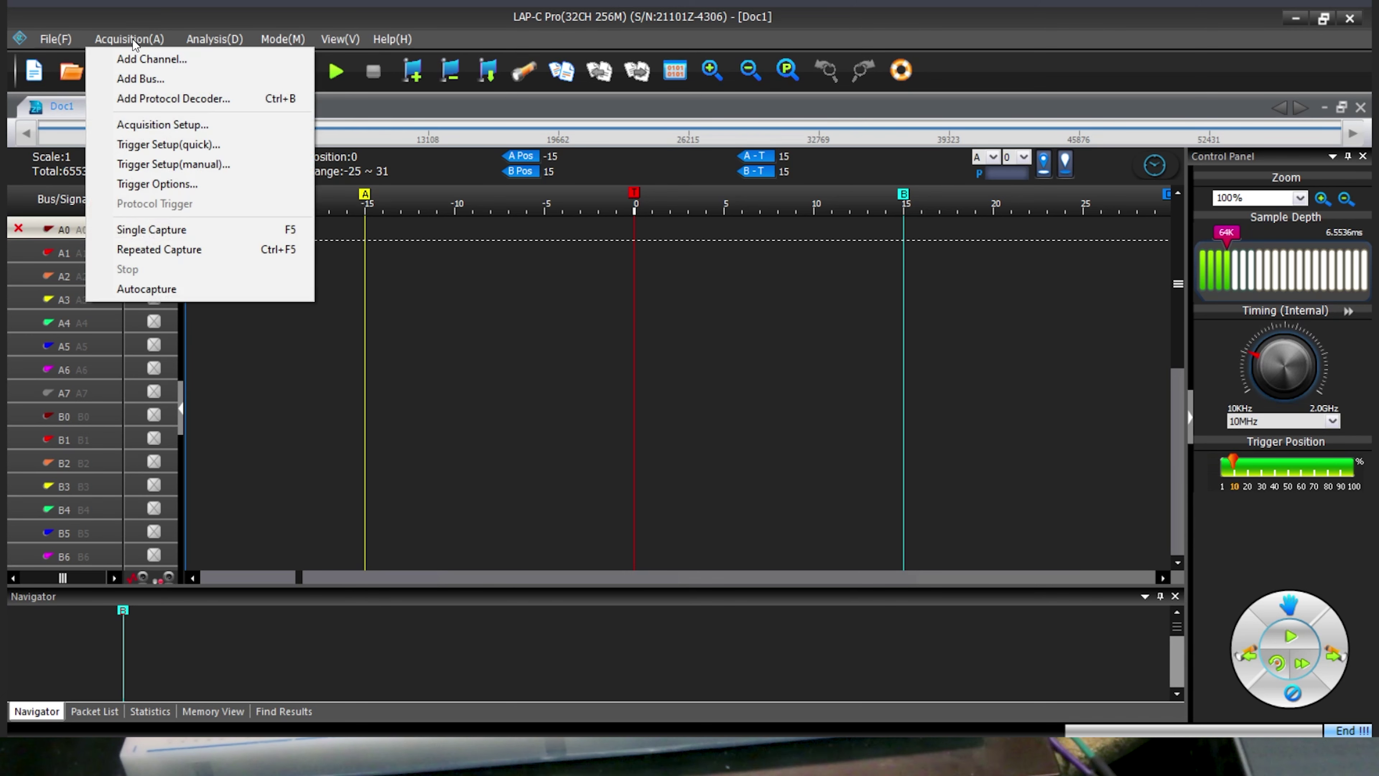
click(203, 100)
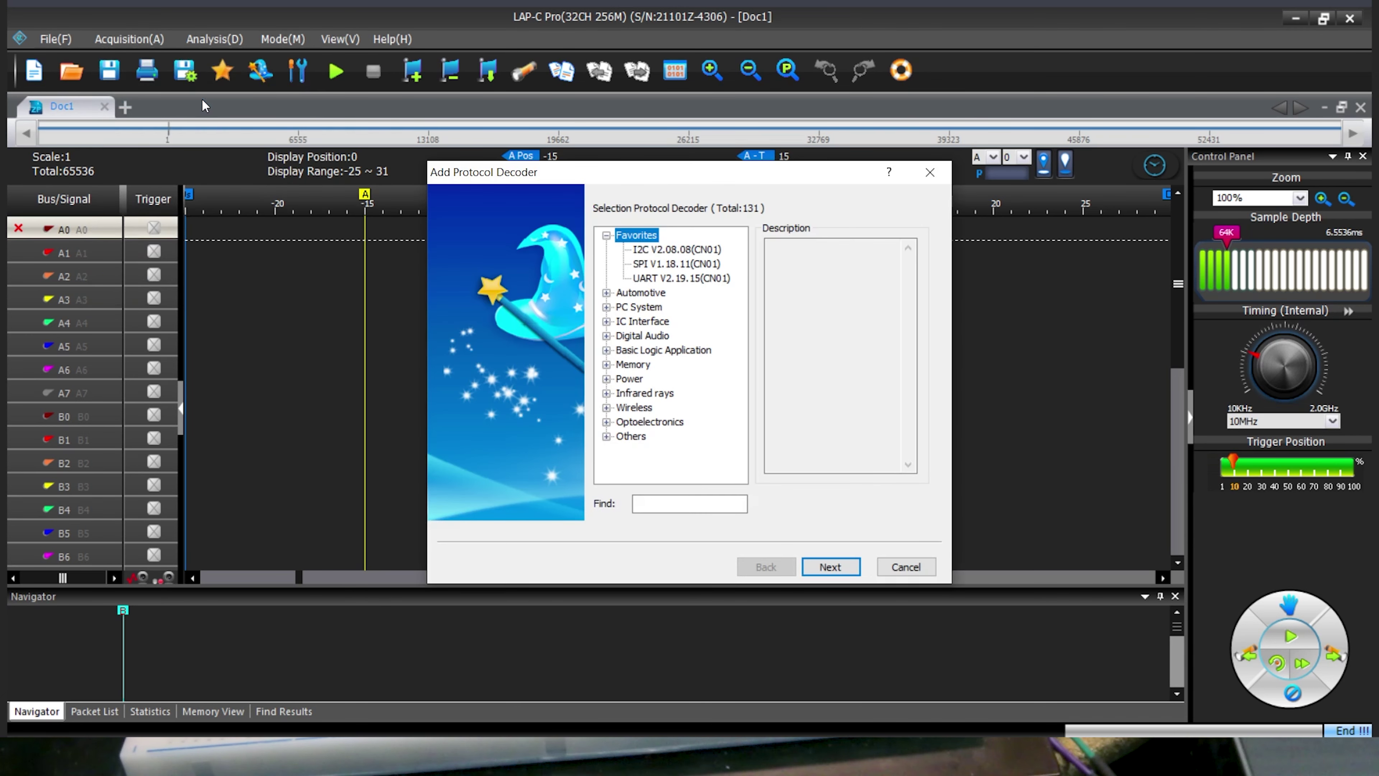
click(673, 251)
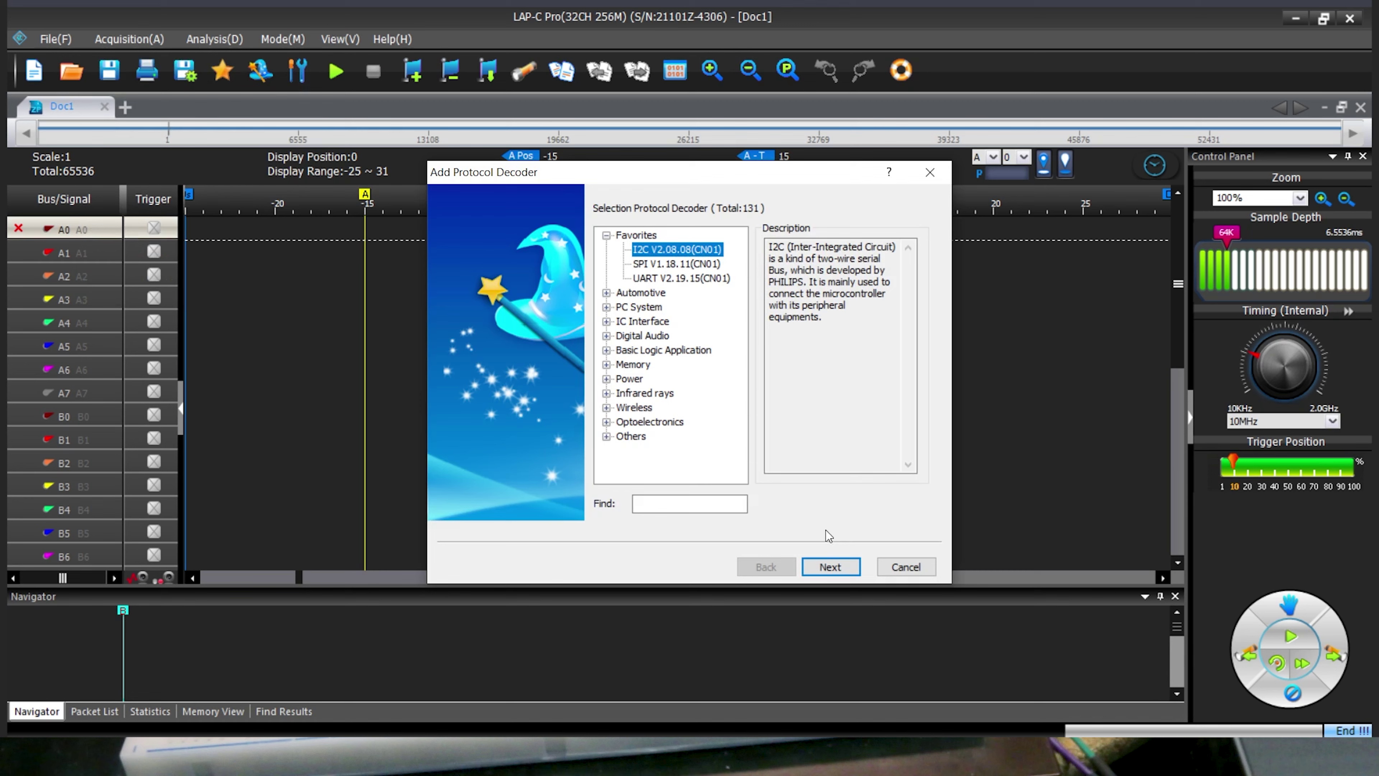
click(829, 565)
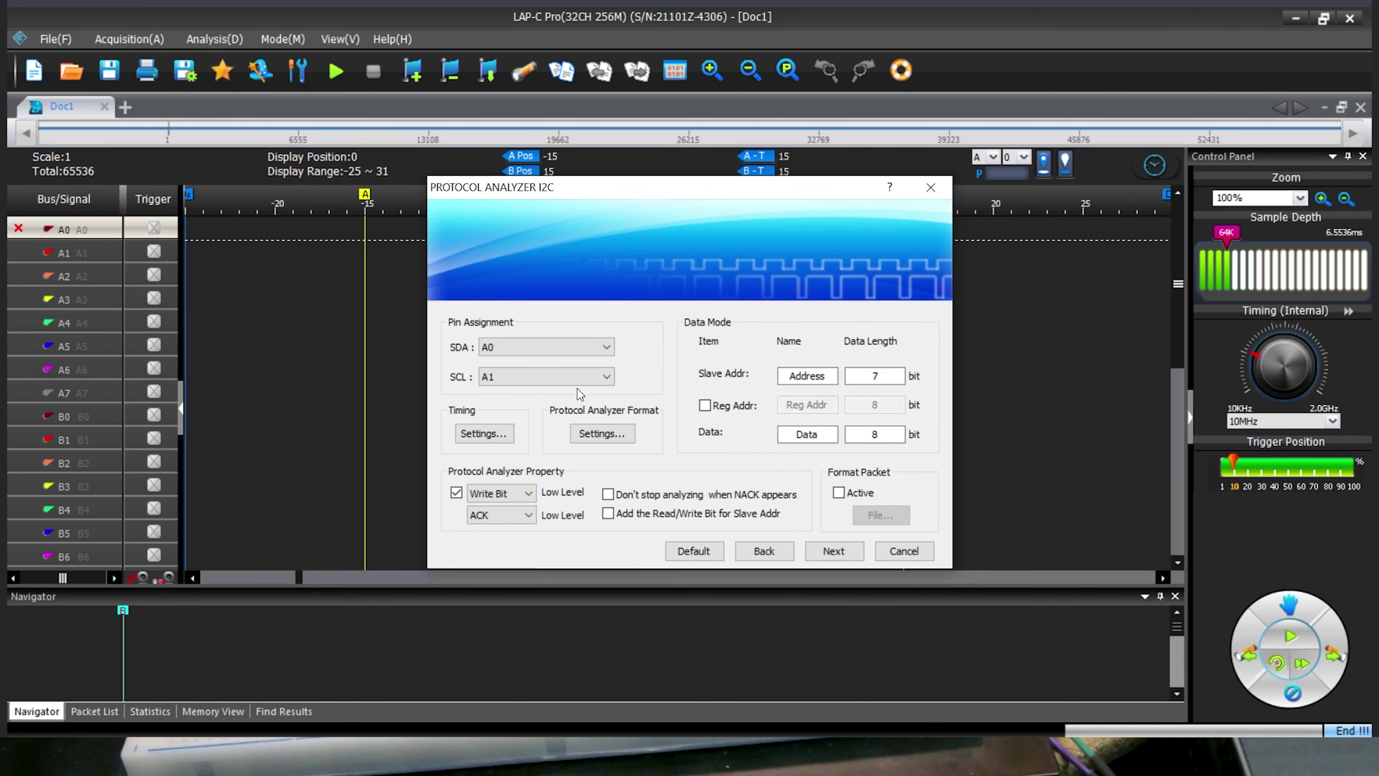
click(544, 349)
click(541, 388)
Step: Keep default timing and format, continue decoding past NACKs, and finish the BUS0 bus
click(495, 438)
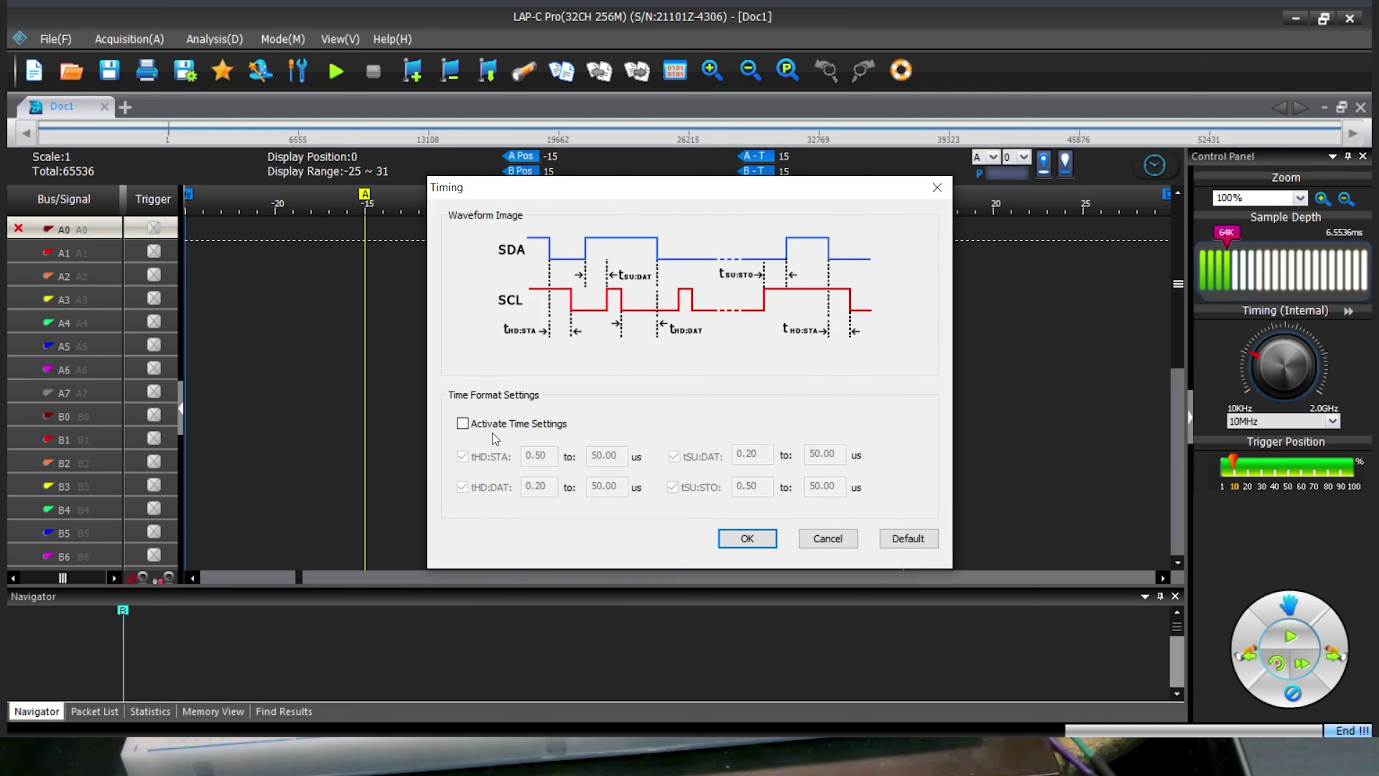
click(747, 538)
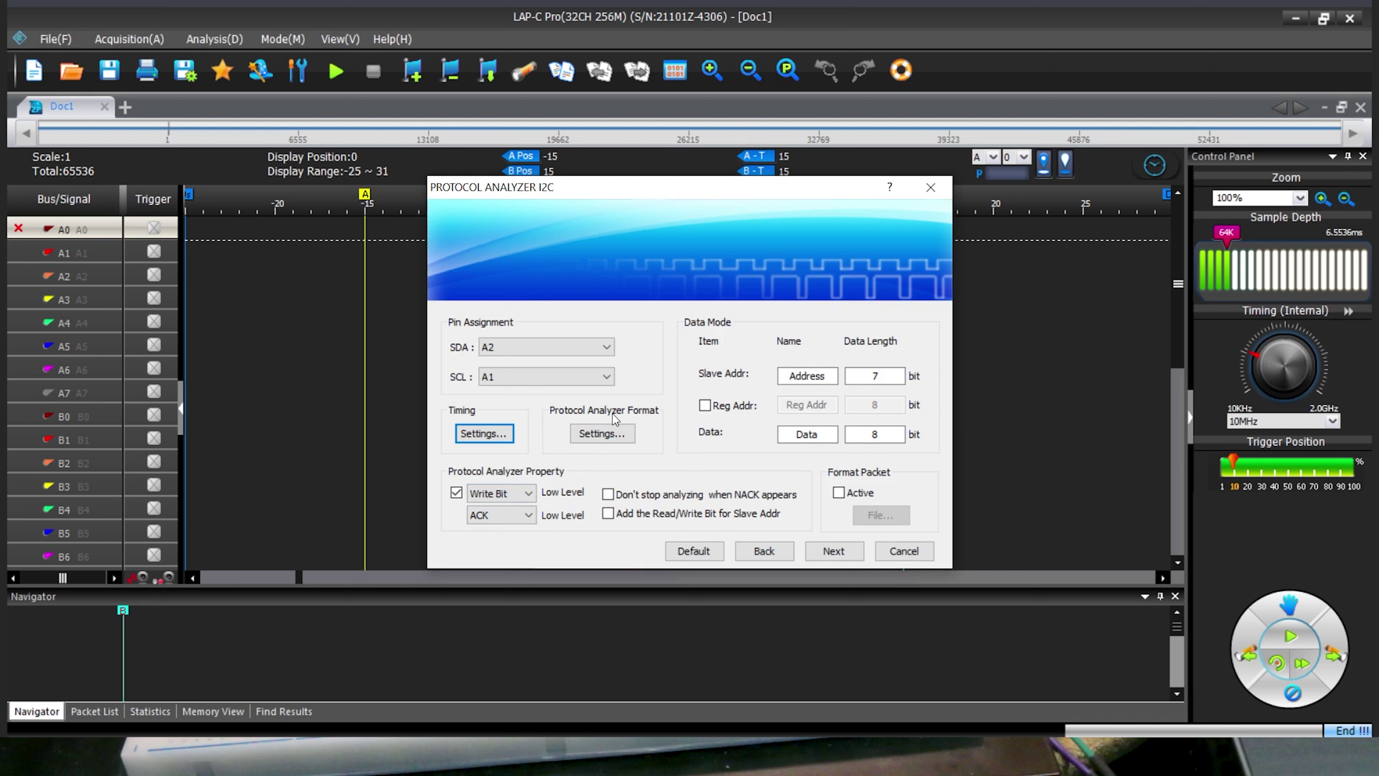
click(612, 432)
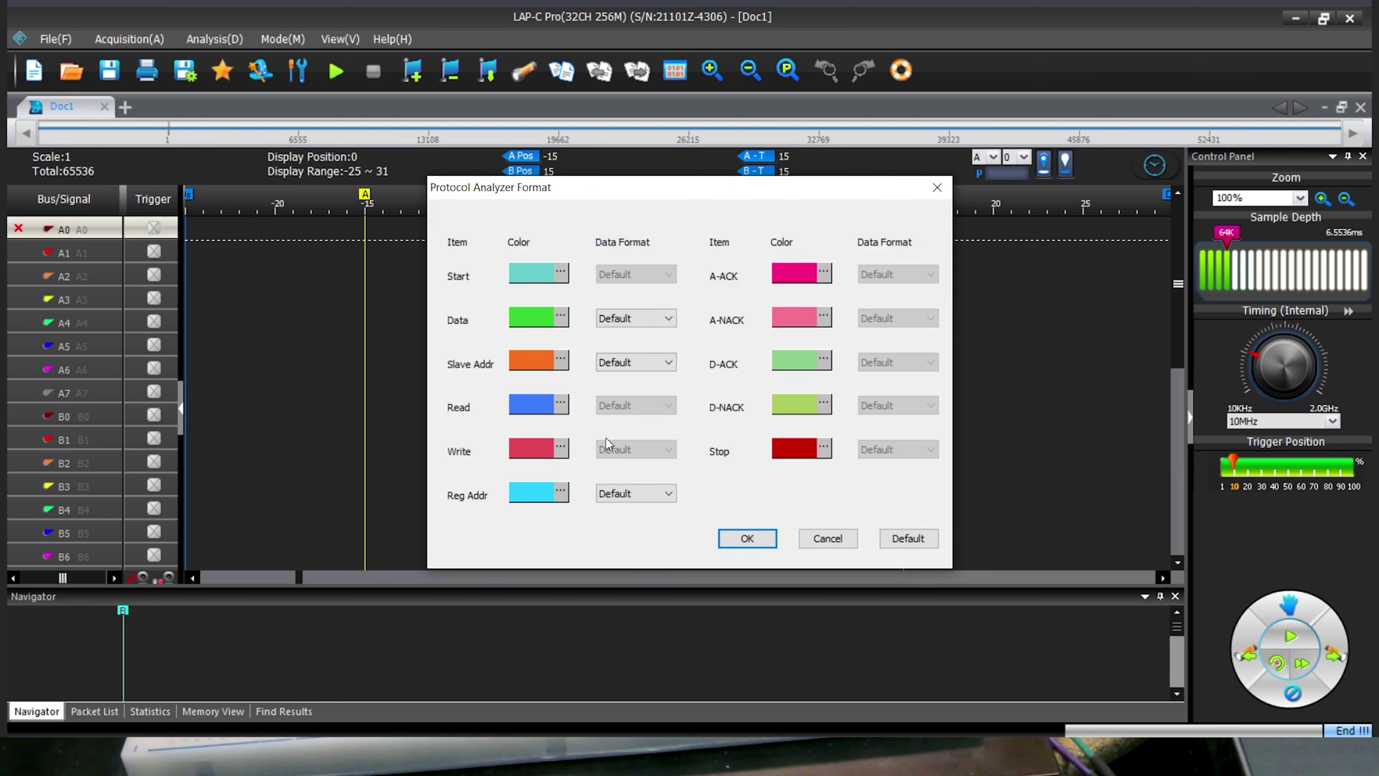
click(748, 539)
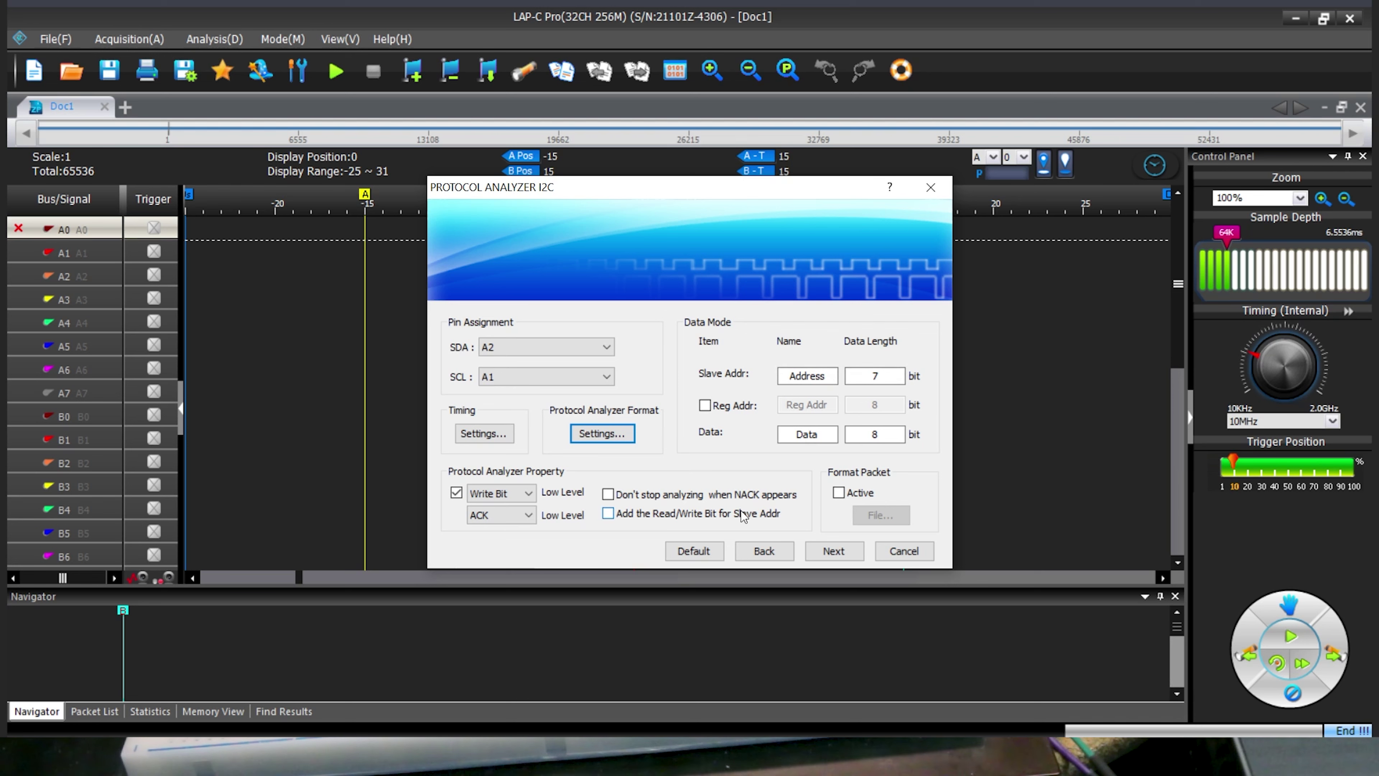
click(620, 502)
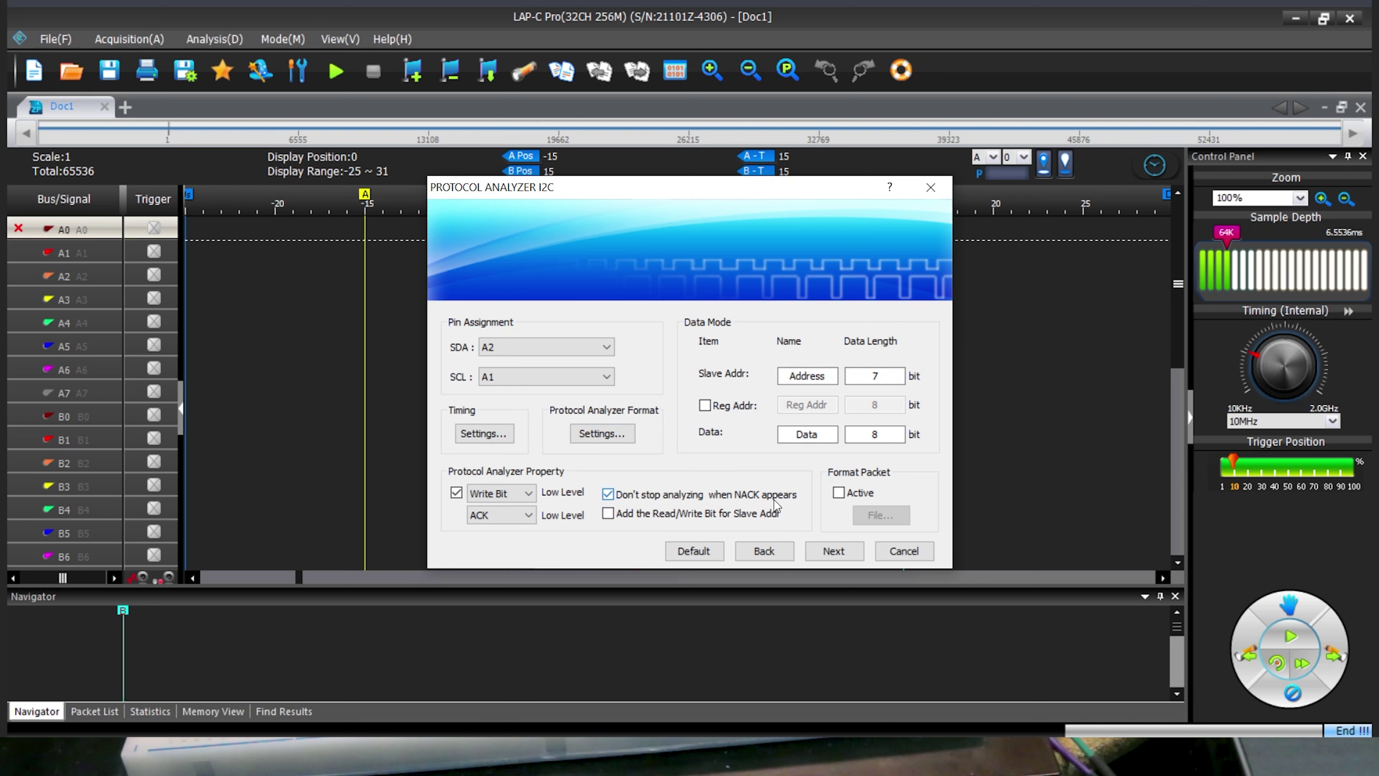
click(821, 552)
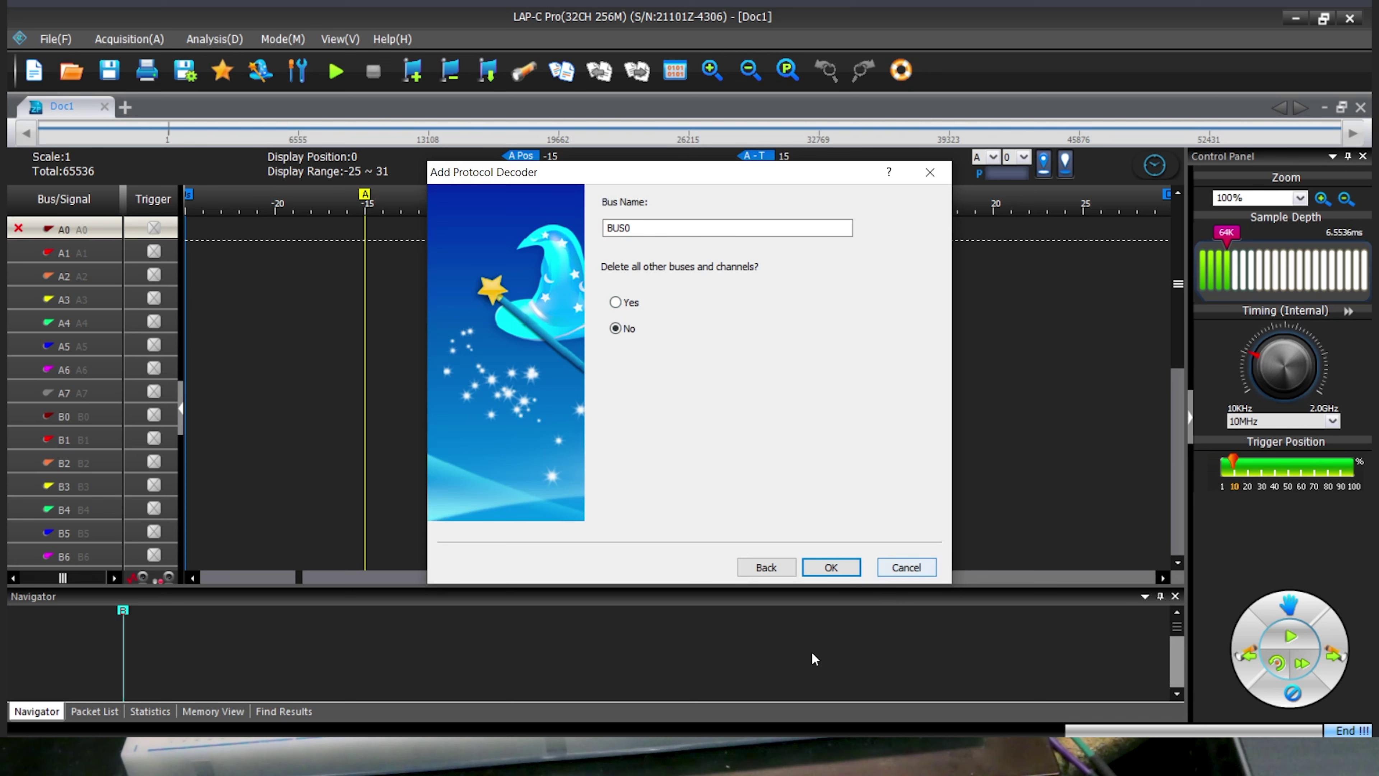
click(830, 570)
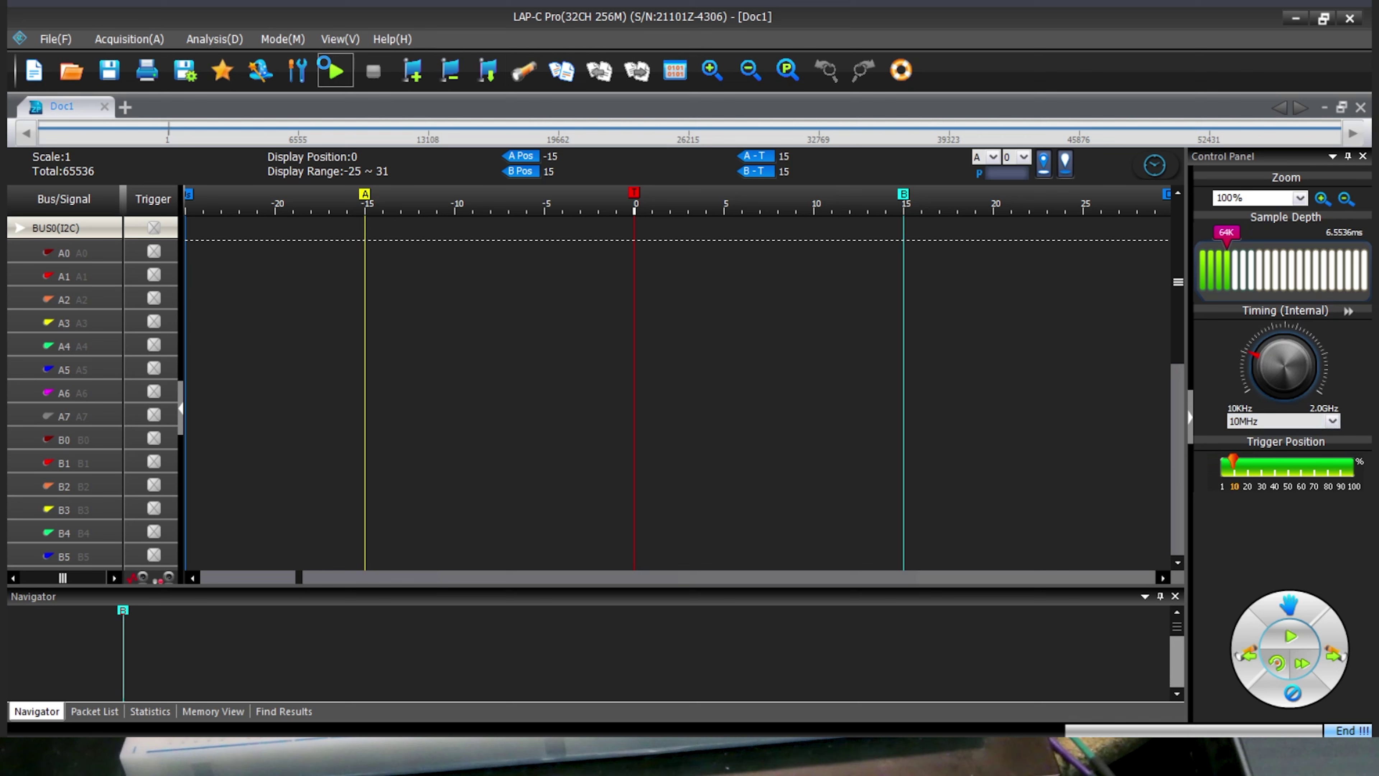
Step: Run a single capture so A1 and A2 fill with waveforms and packets decode
click(328, 70)
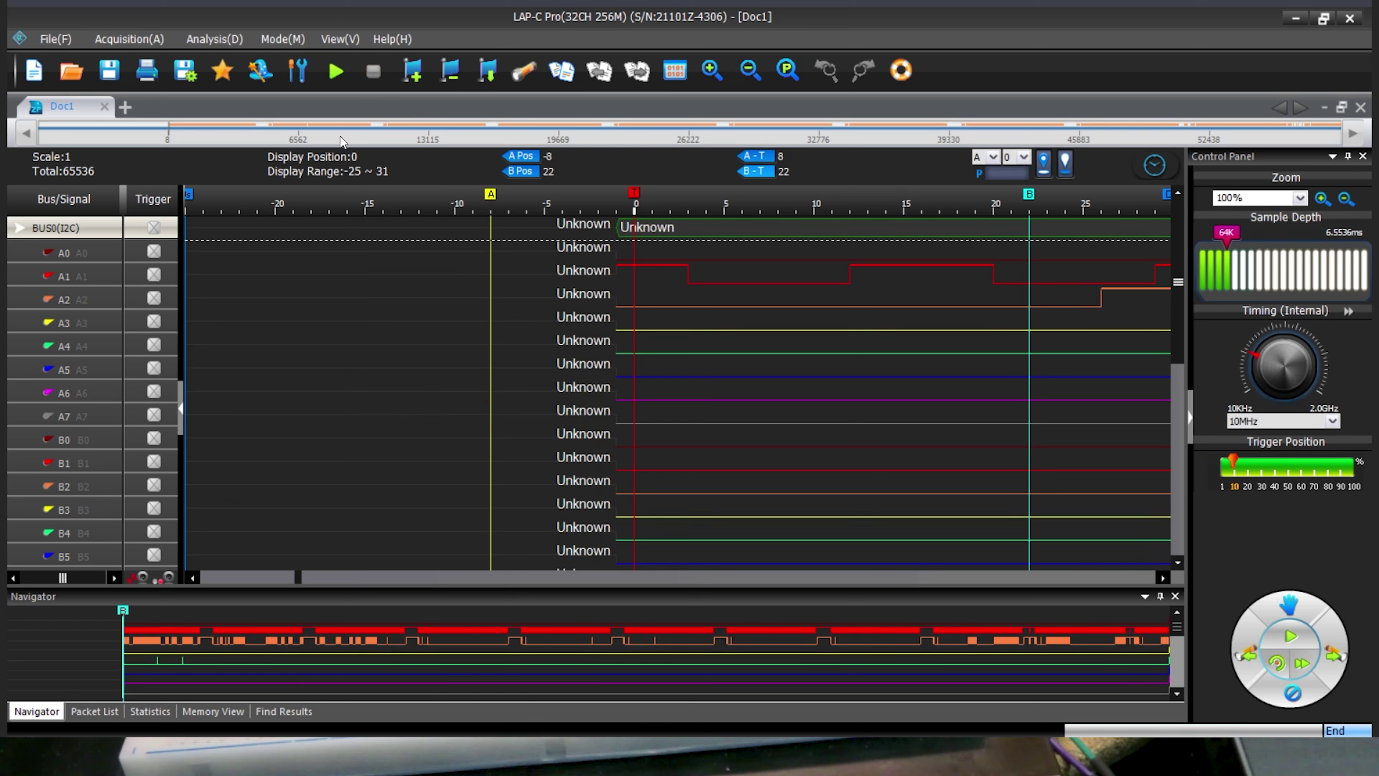
Step: Move the waveform view through samples 13856, 19138, 24527 and 30423
scroll(227, 132, down, 2)
scroll(227, 132, down, 5)
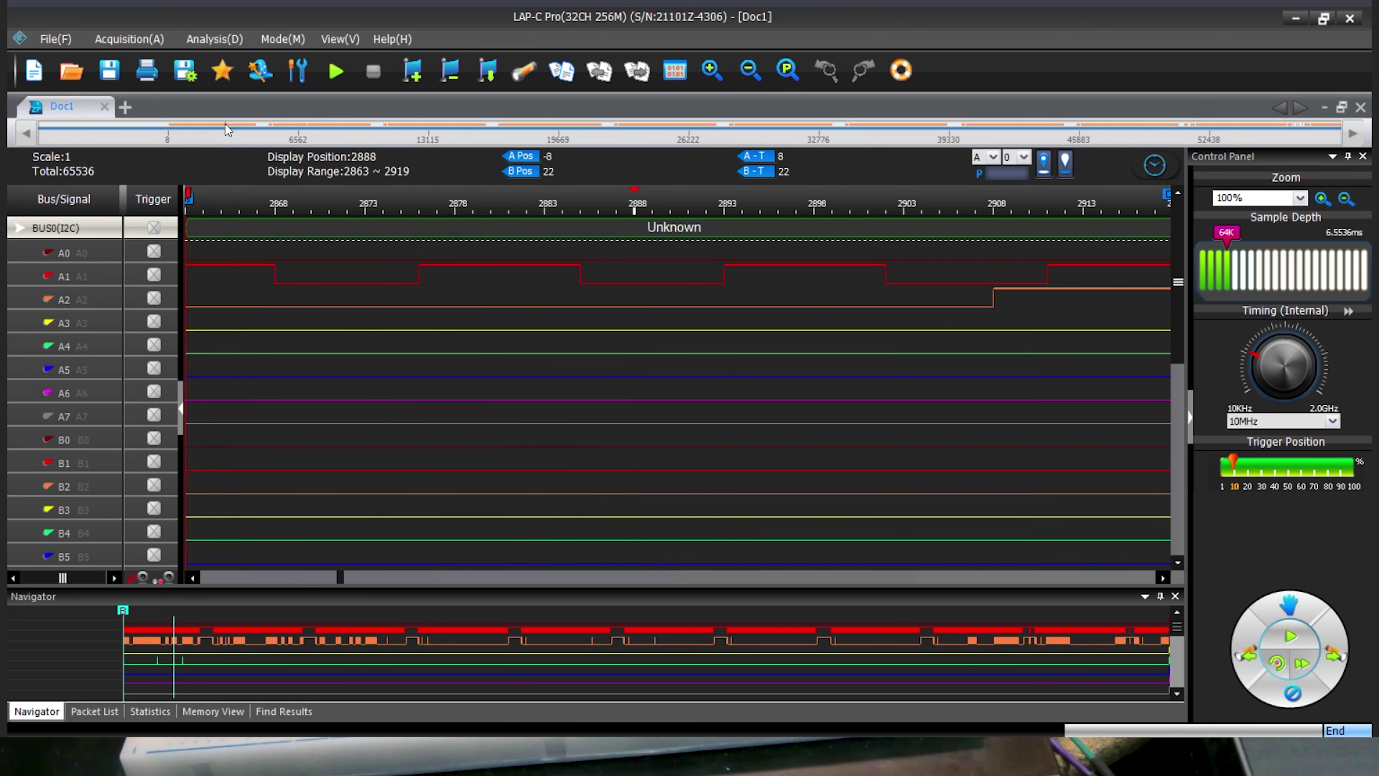
click(444, 128)
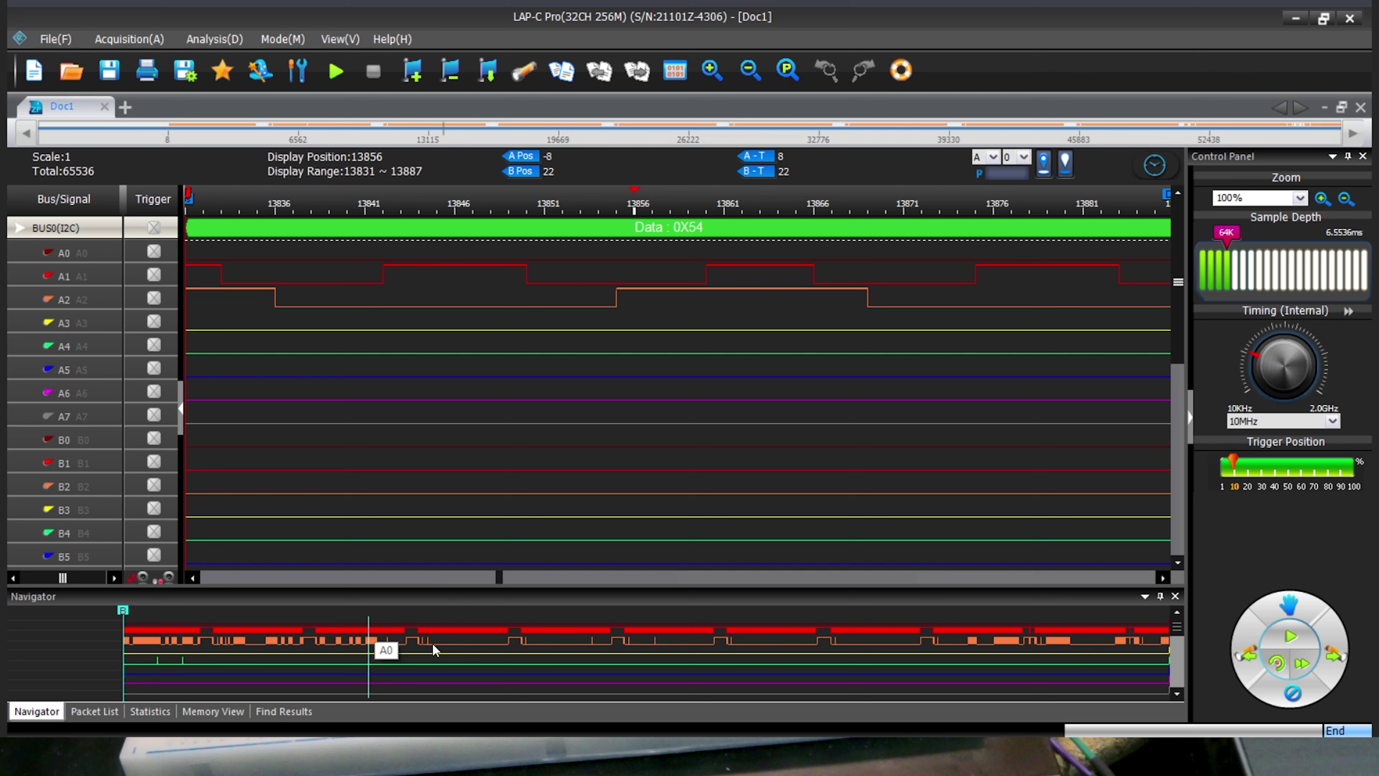
click(462, 673)
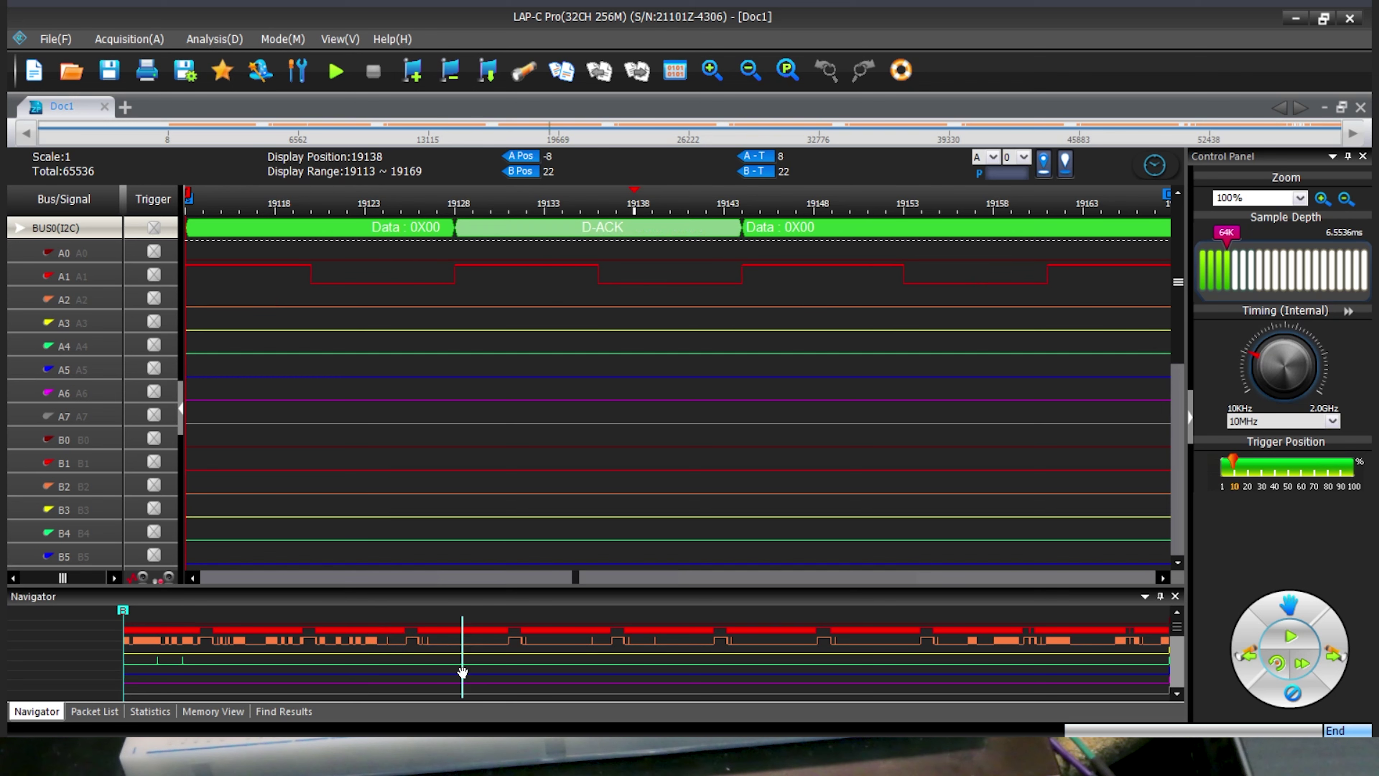
click(557, 662)
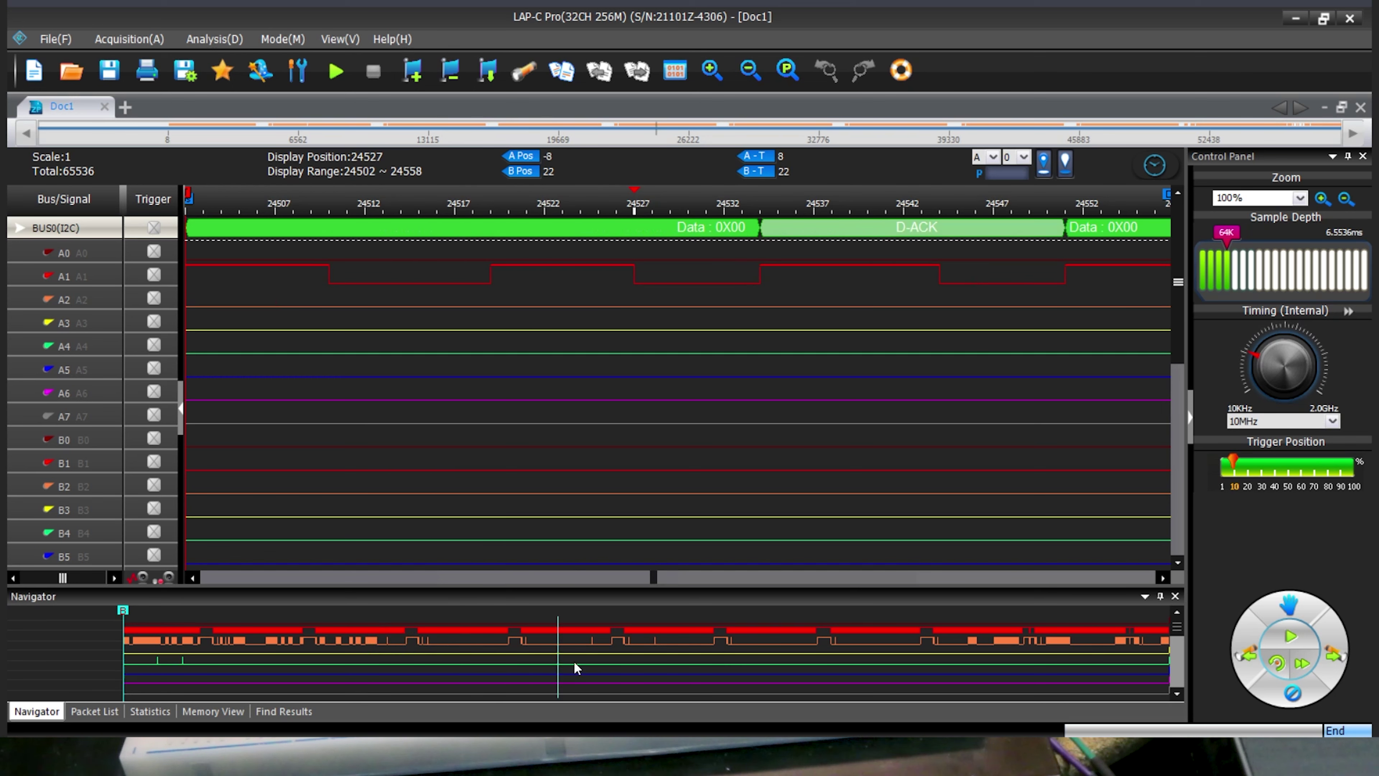
click(662, 670)
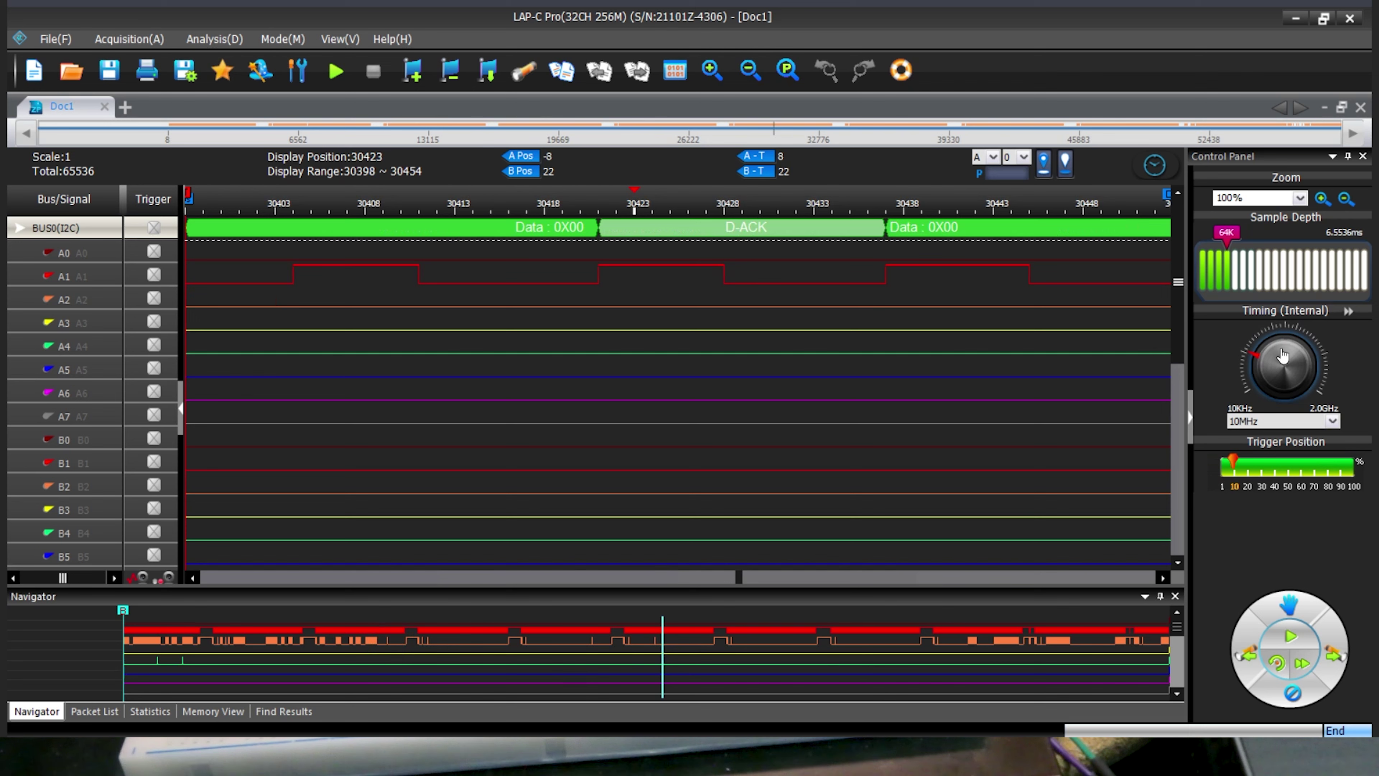
Step: Zoom out five levels and advance to the BUS0 write packet to 0X3C at 34743
click(1345, 200)
click(1345, 200)
click(1345, 200)
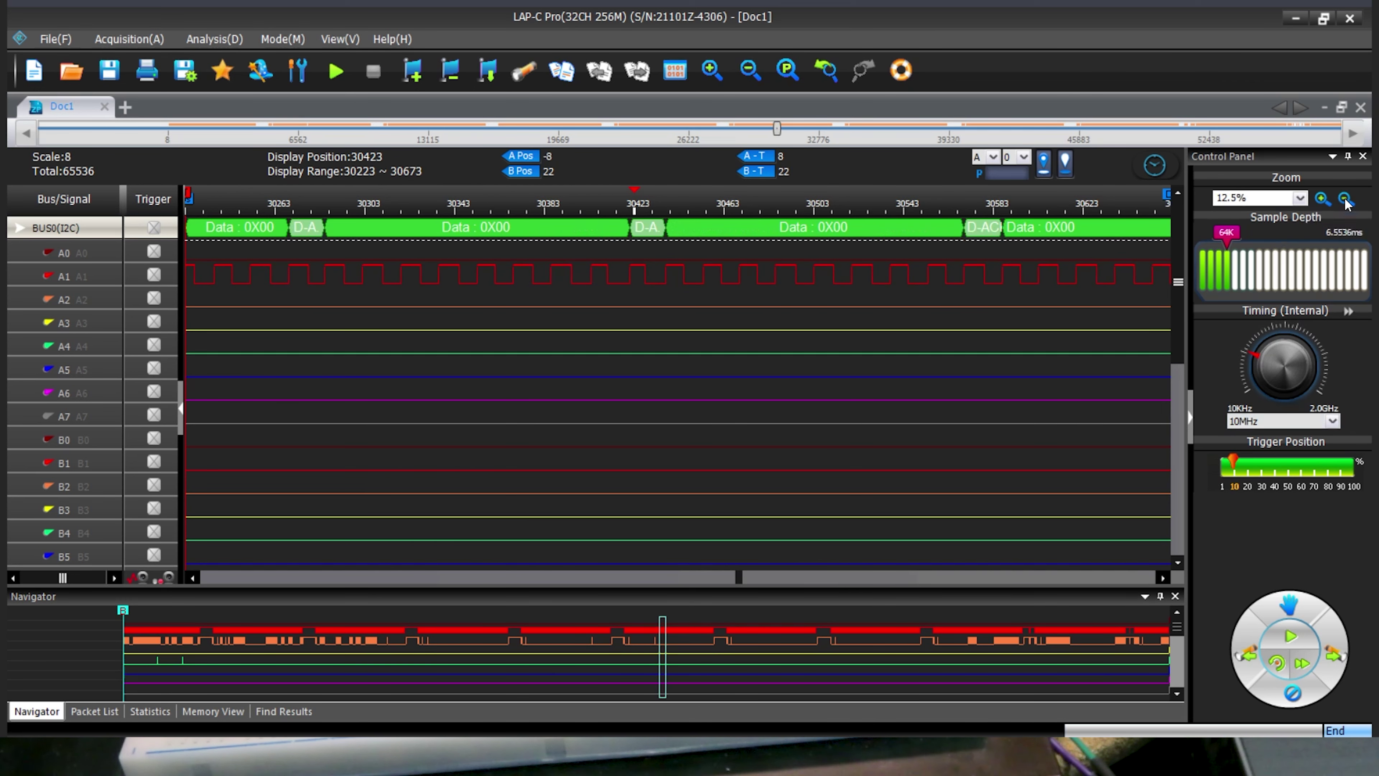
click(1346, 200)
click(1345, 200)
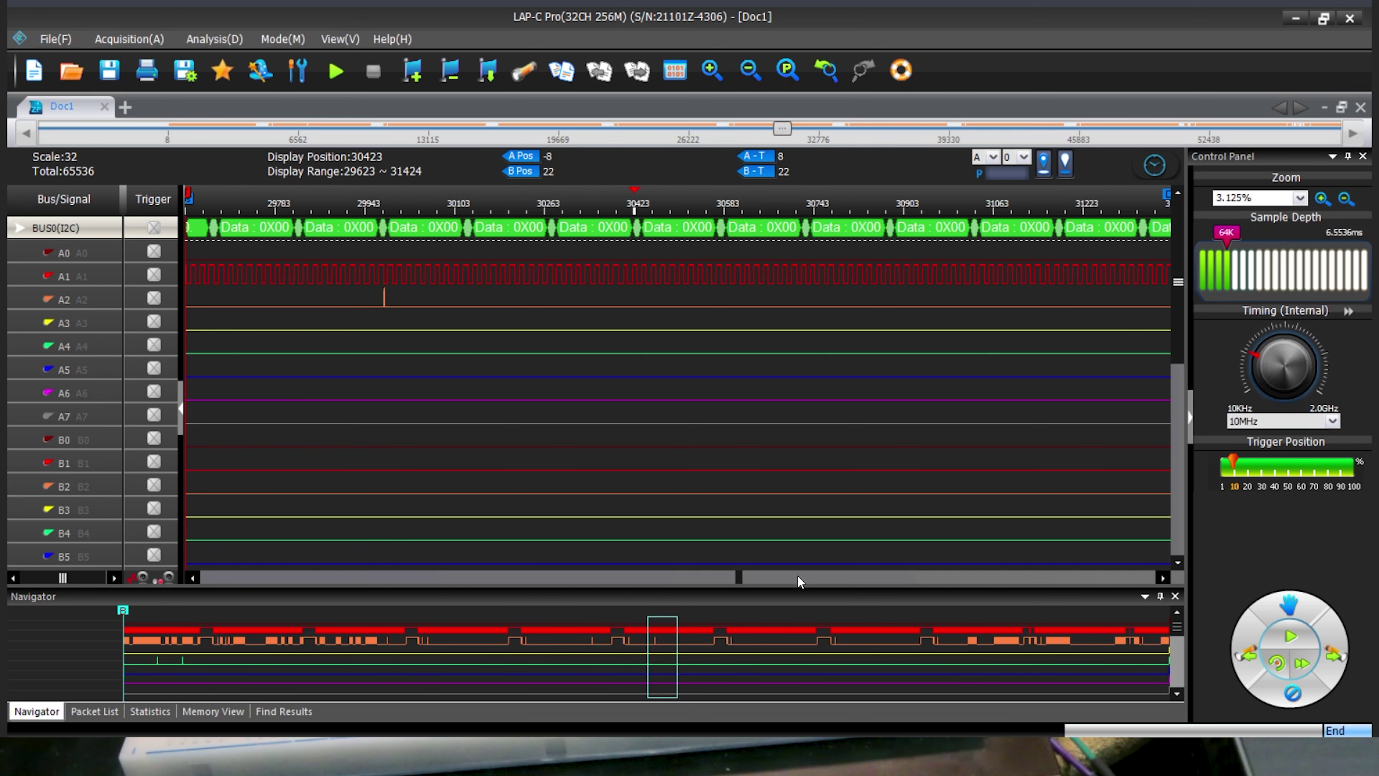
click(809, 580)
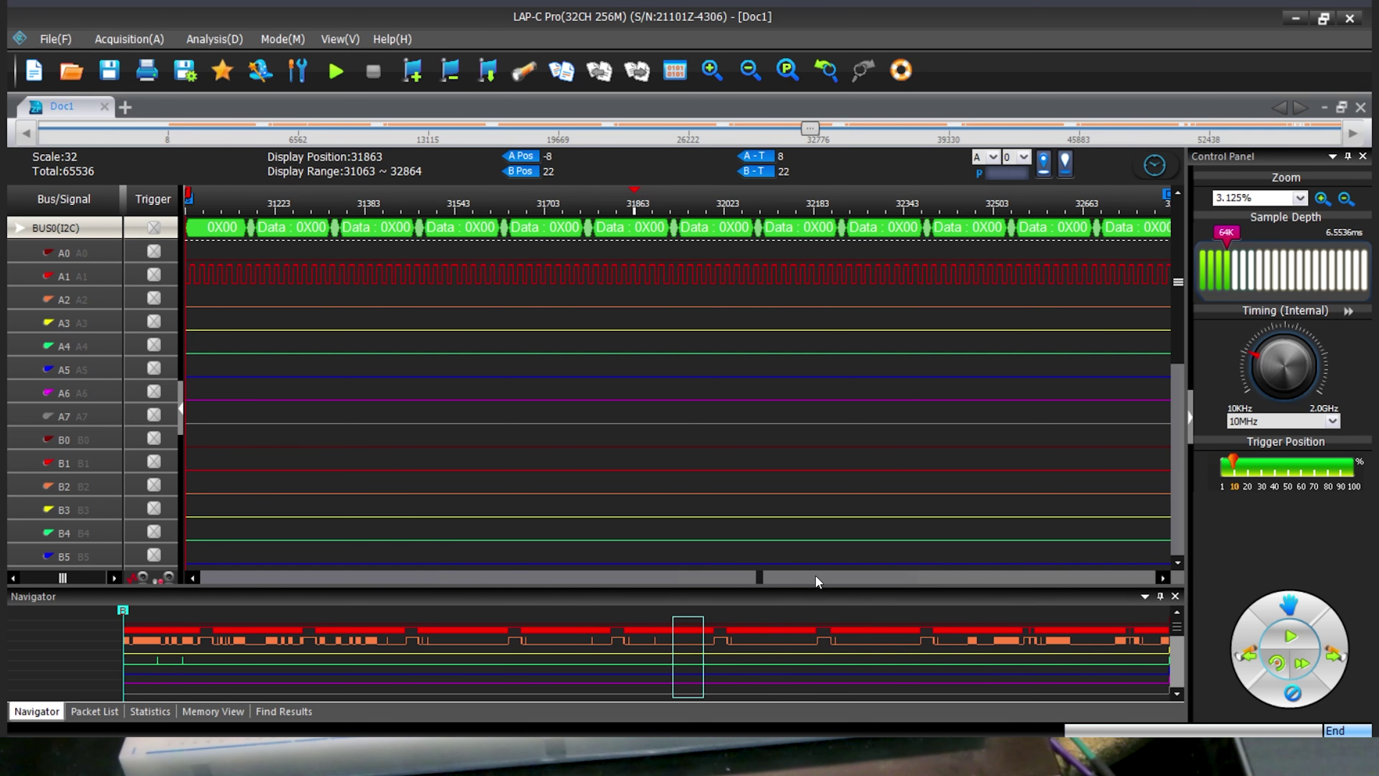
click(841, 580)
click(865, 580)
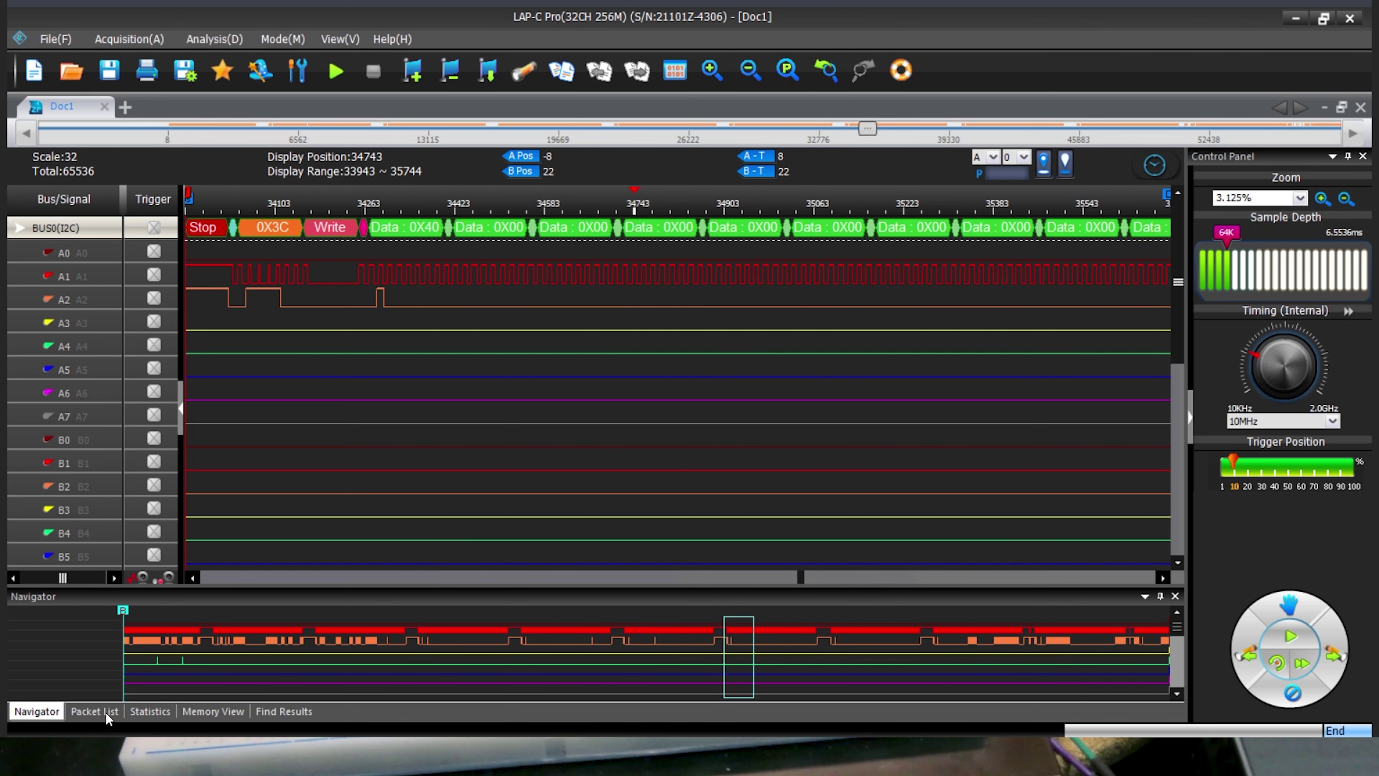
Step: Show the Packet List panel, drag its splitter upward to enlarge it, and scroll the rows
click(94, 712)
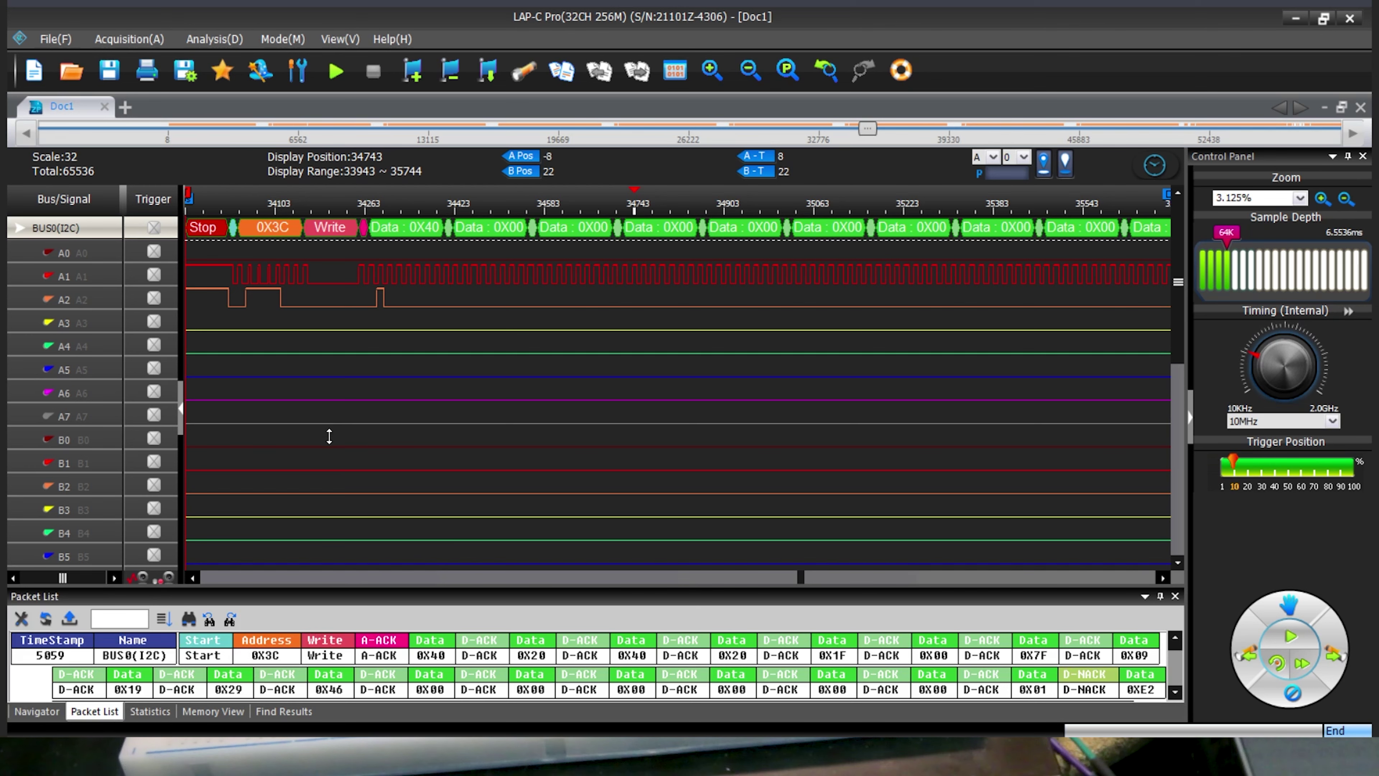
drag(341, 365, 340, 365)
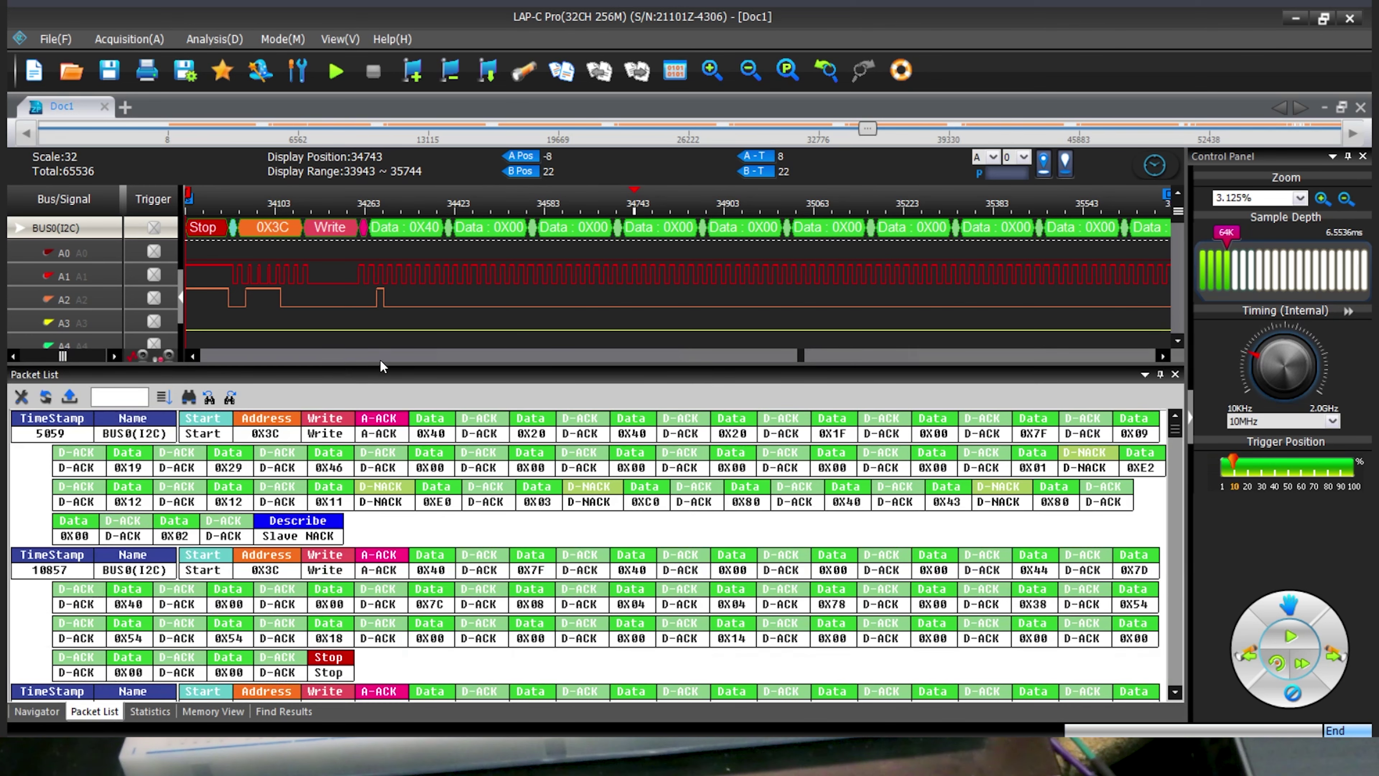
drag(379, 296, 378, 298)
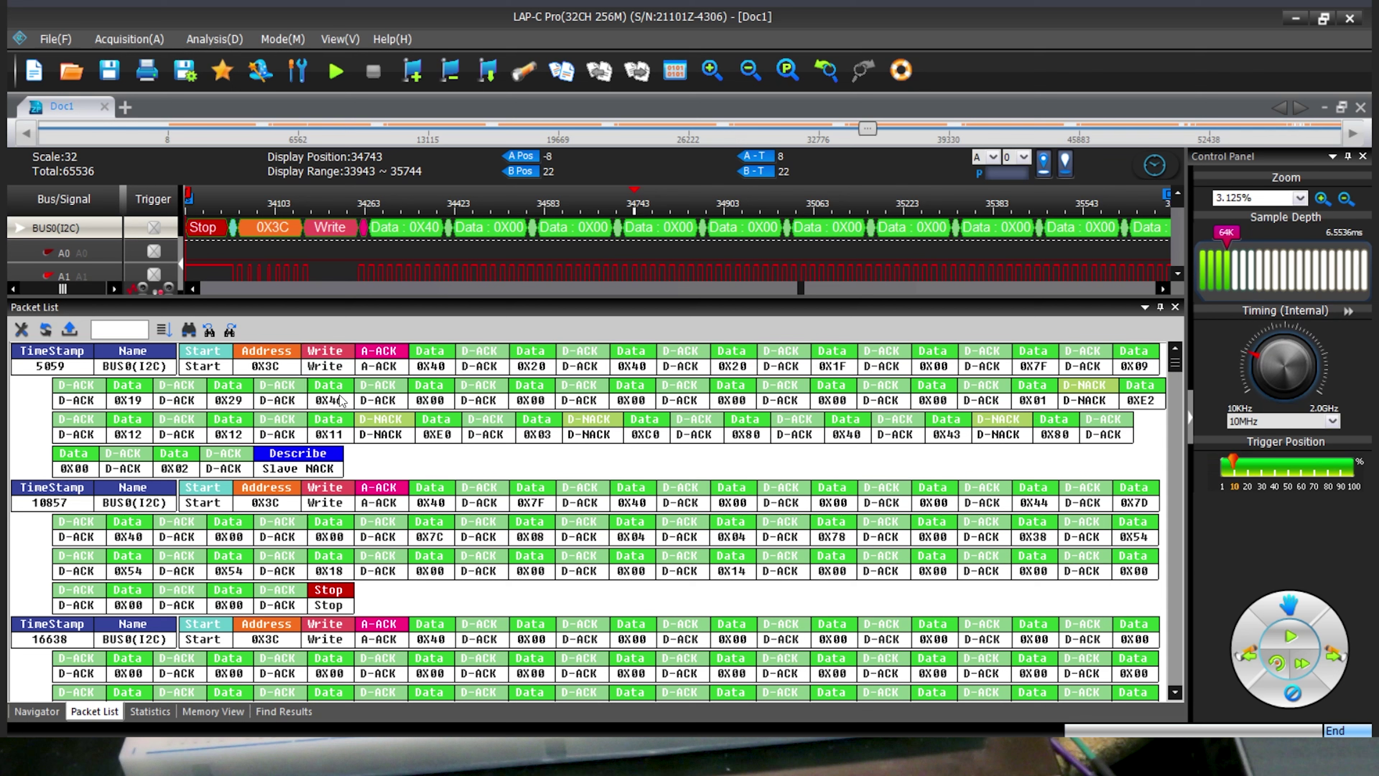
scroll(456, 499, down, 5)
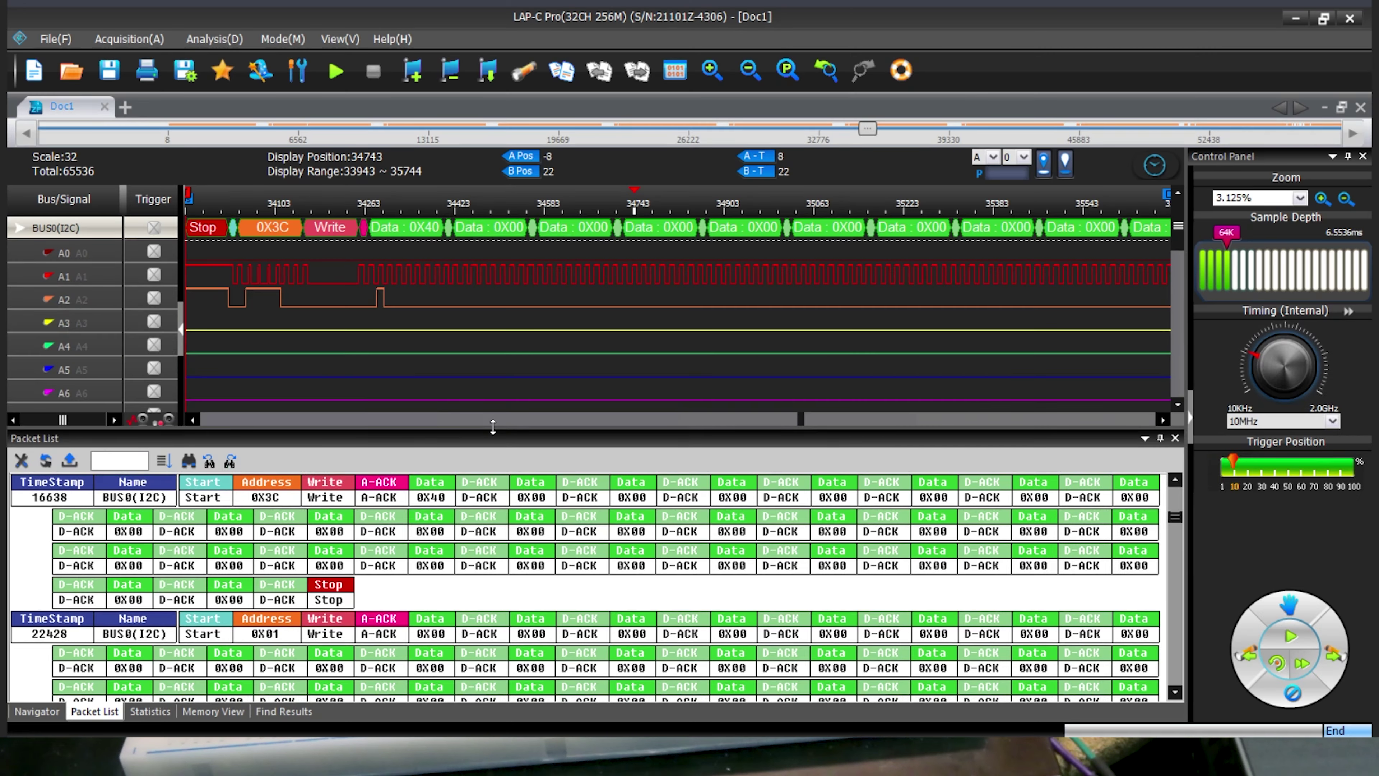
Step: Page the waveform to the 0X38 packet at position 46263, then recapture with F5
click(917, 421)
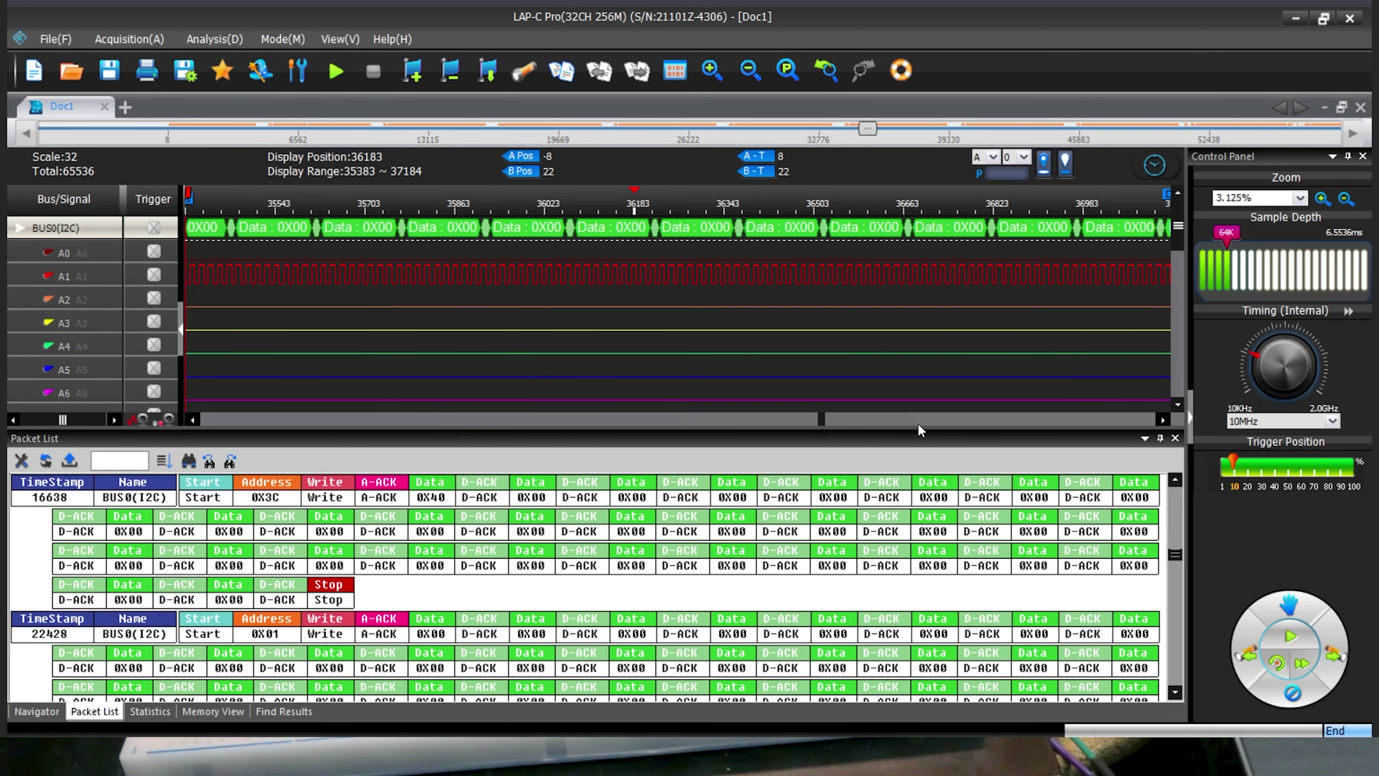
click(918, 423)
click(918, 422)
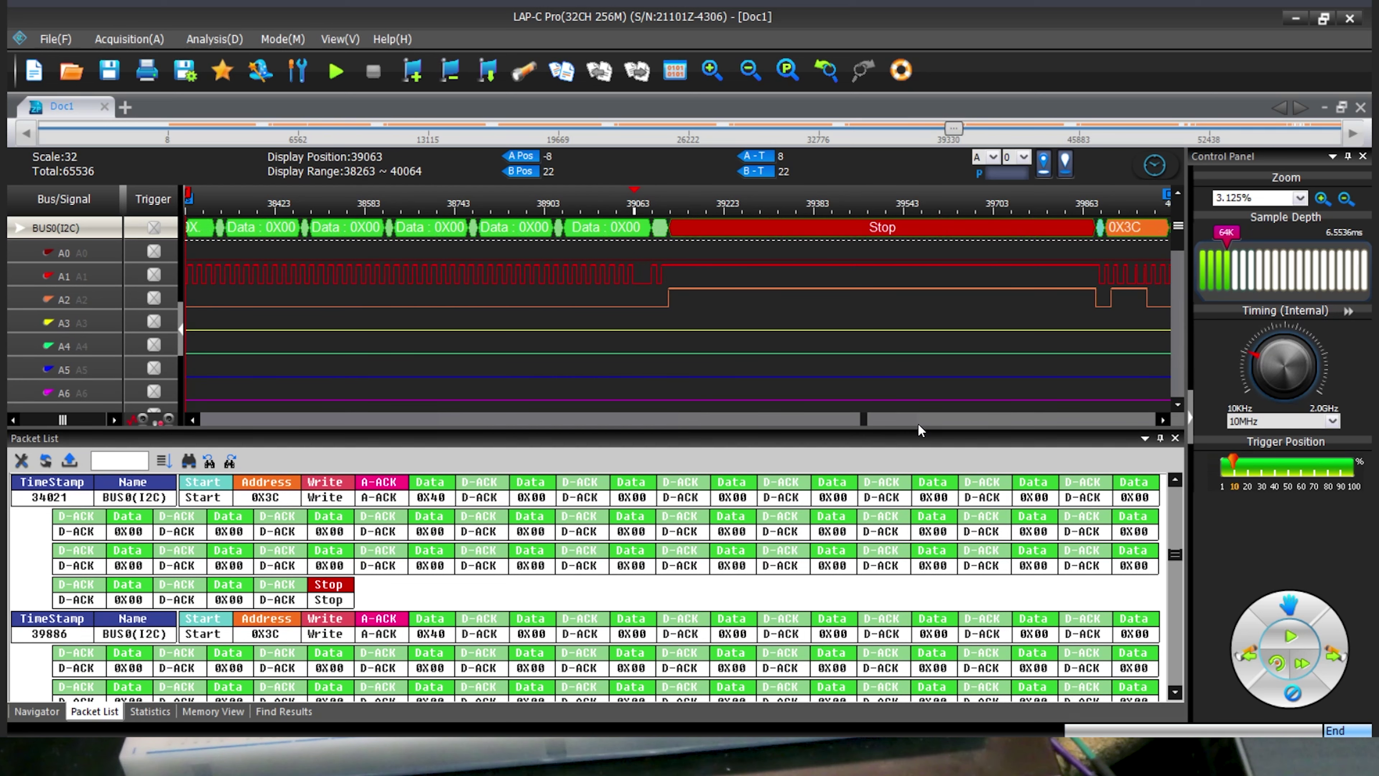
click(918, 423)
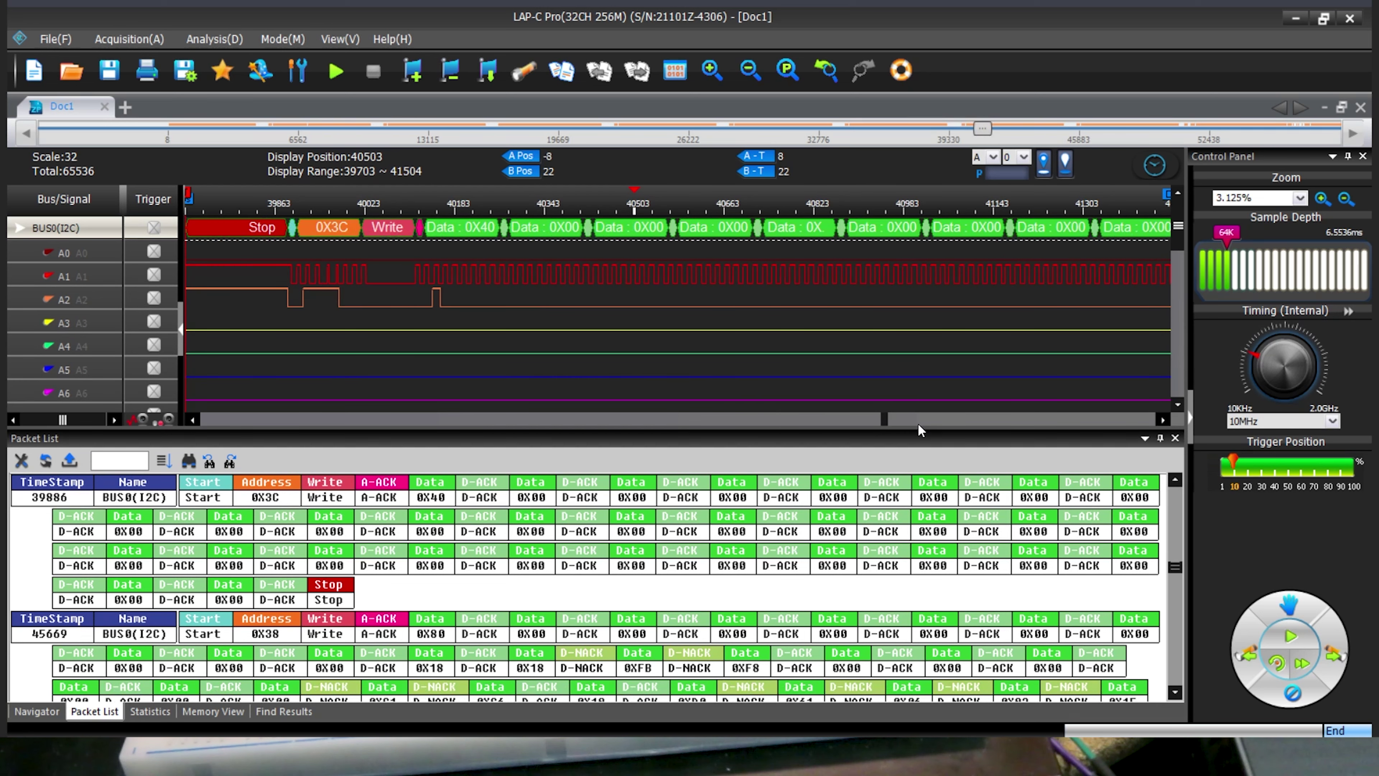
click(1061, 423)
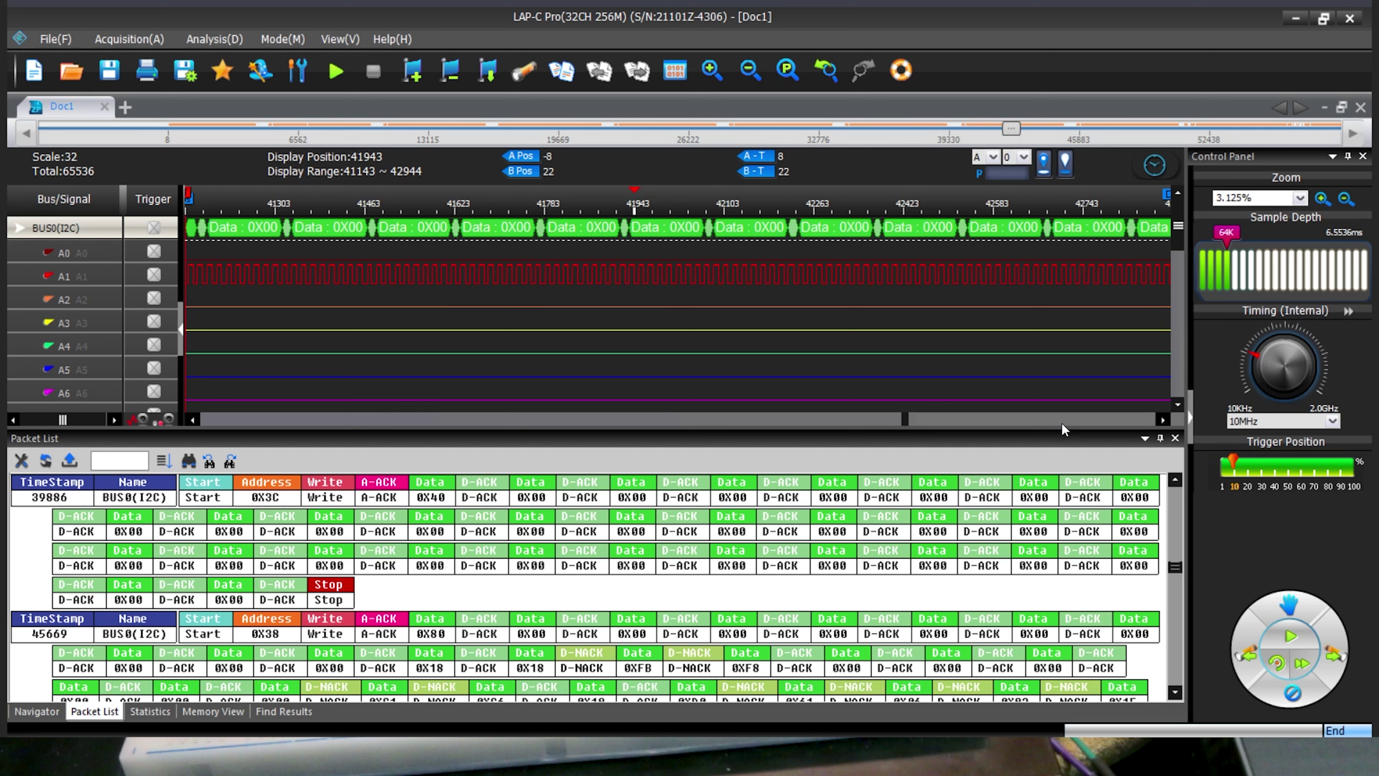
click(1062, 423)
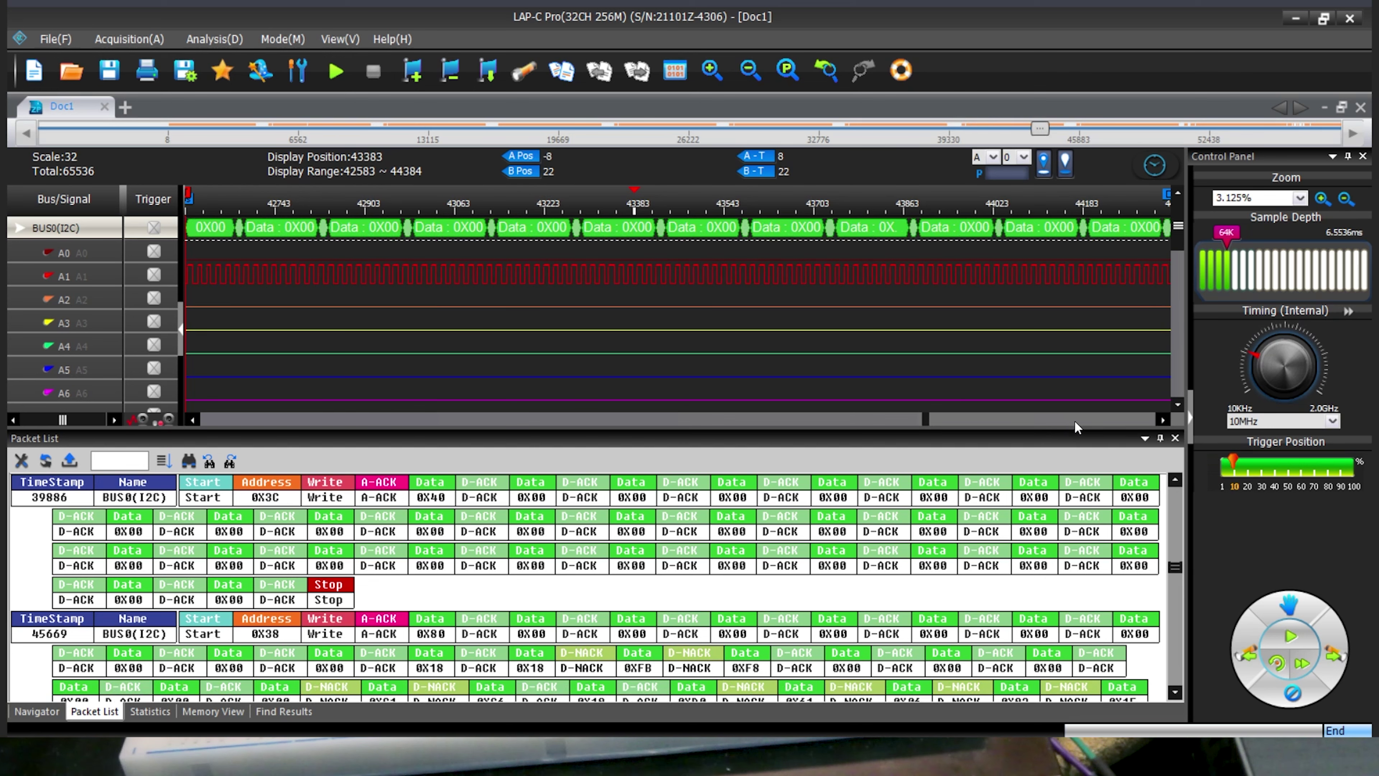
click(1075, 422)
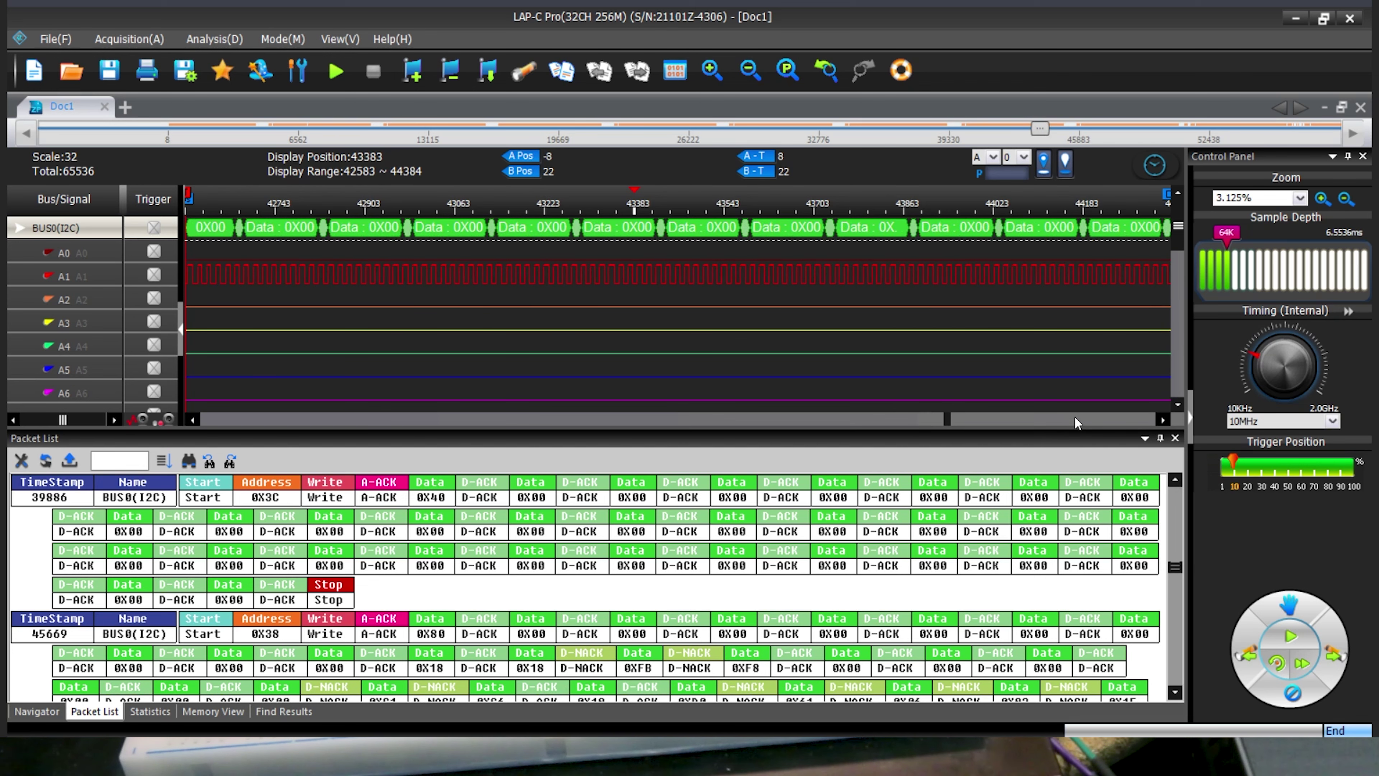
click(1093, 422)
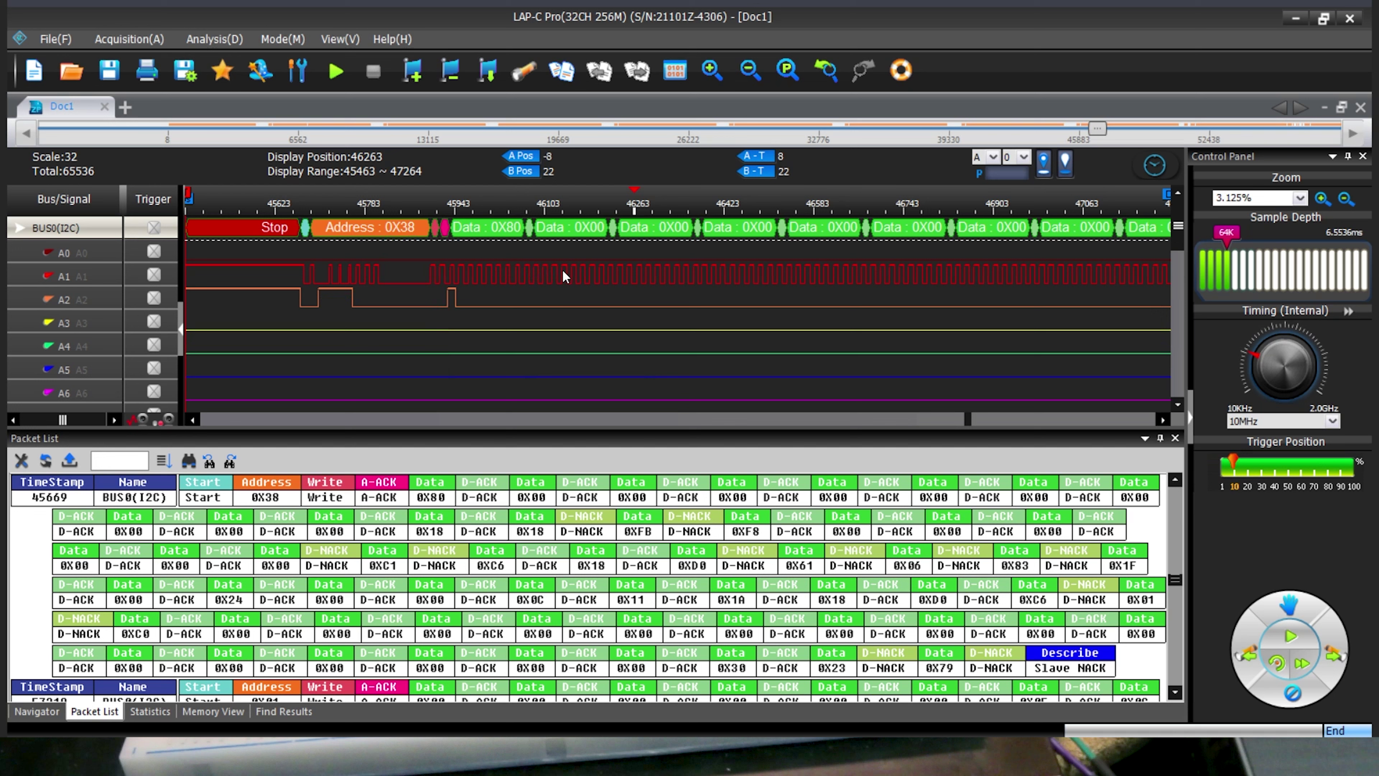
mouse_move(697, 272)
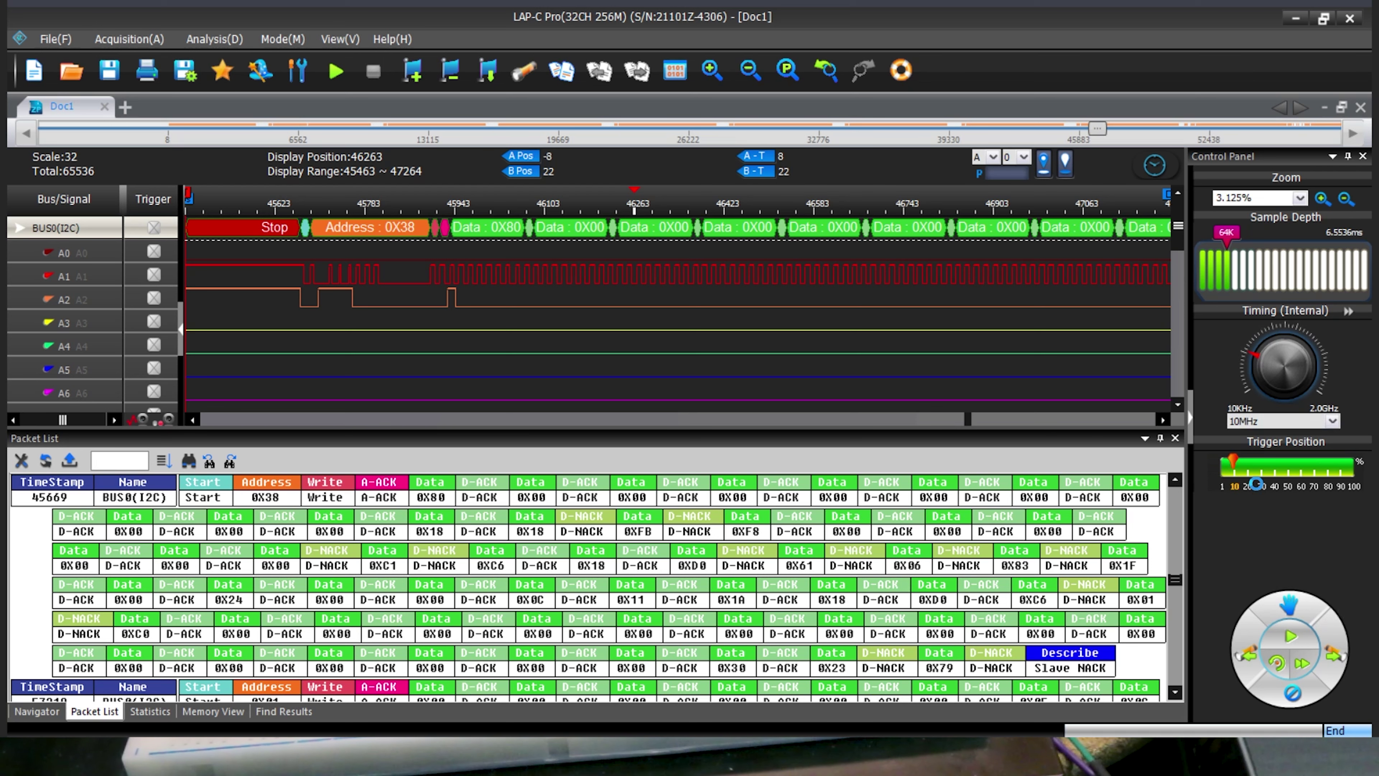
key(F5)
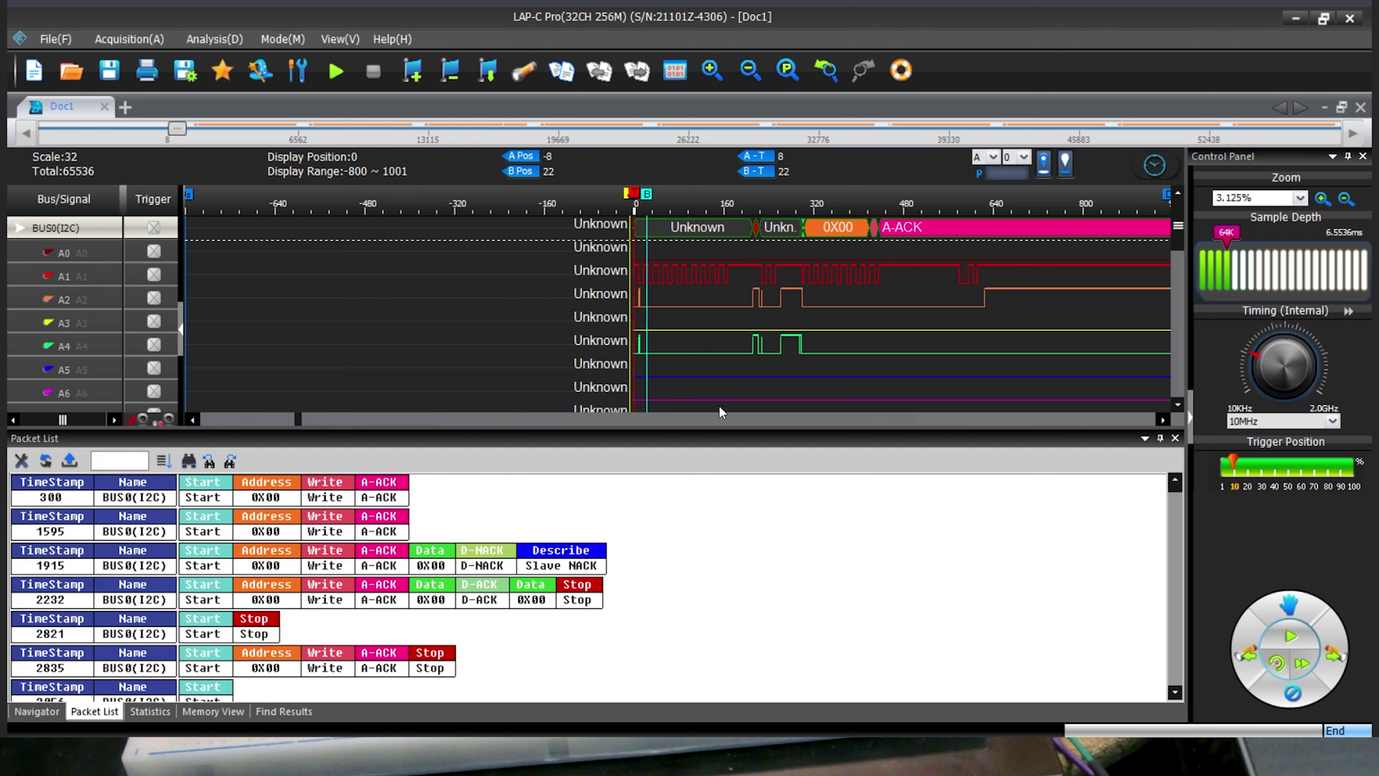
Step: Page the new capture to position 4320 and scroll the Packet List down to timestamp 41959
click(720, 414)
click(719, 416)
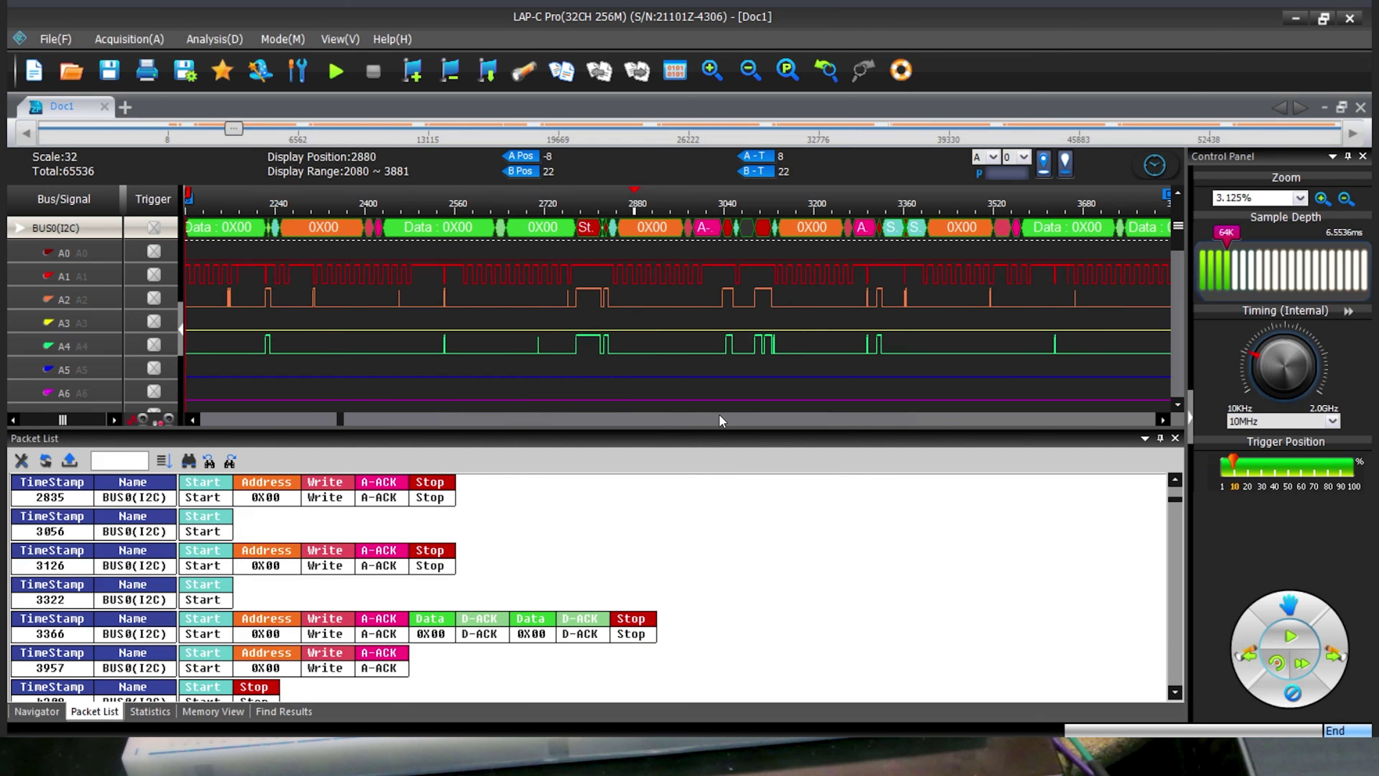
click(719, 414)
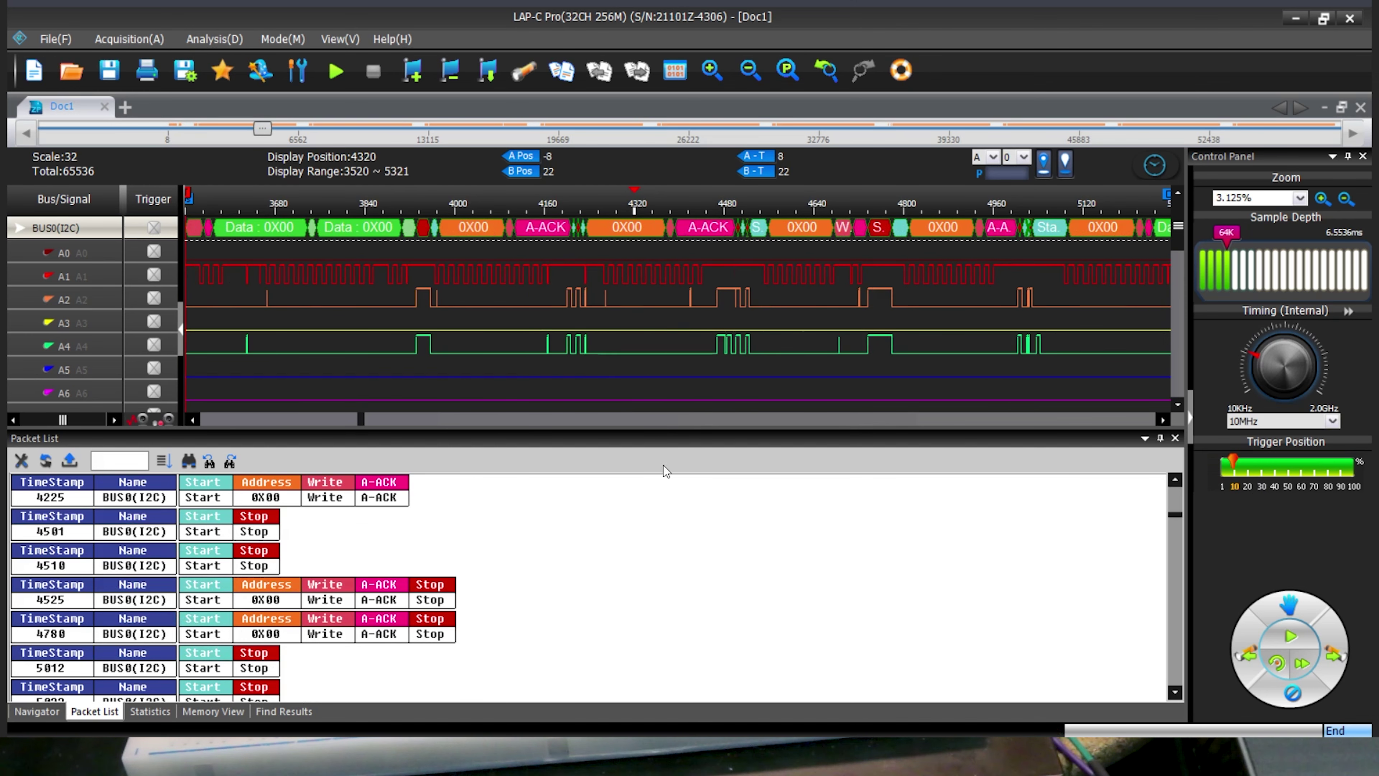
scroll(657, 496, down, 10)
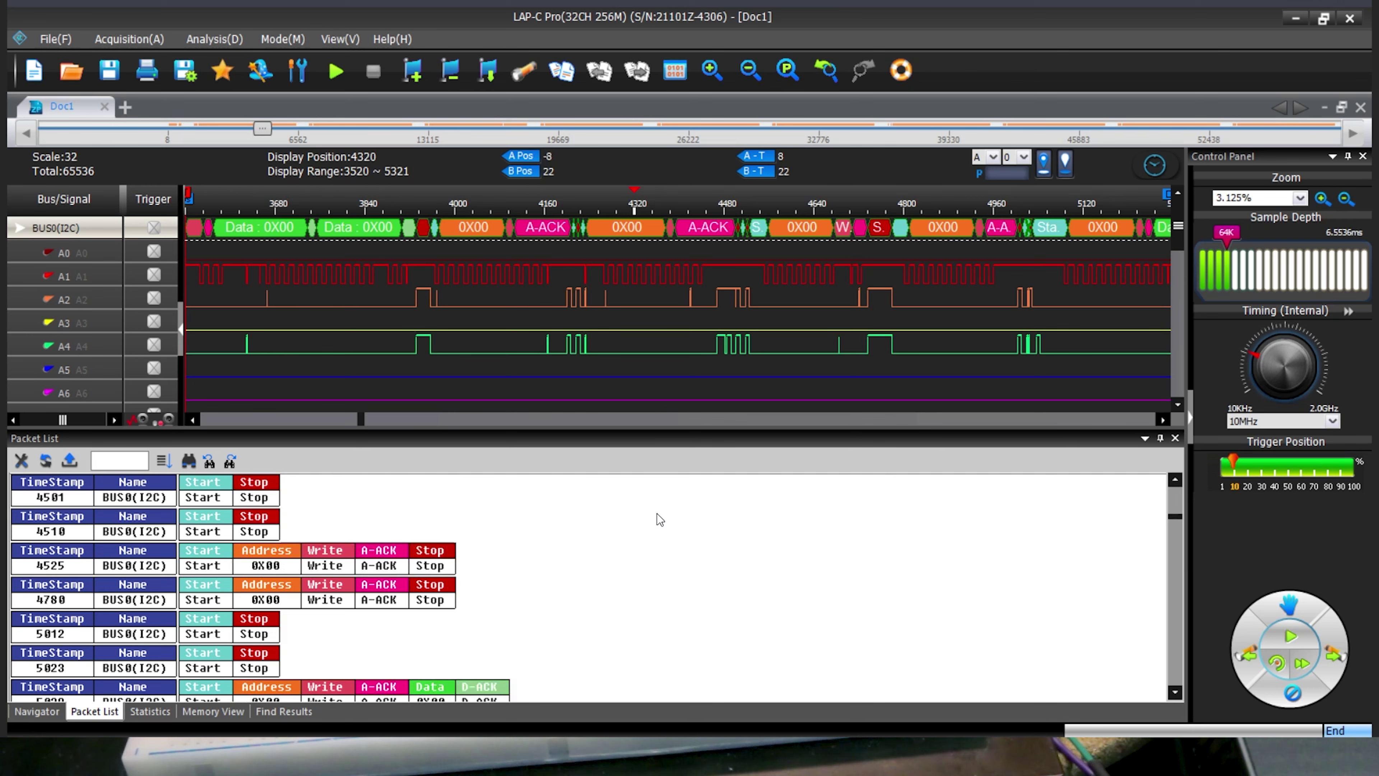
scroll(657, 513, down, 9)
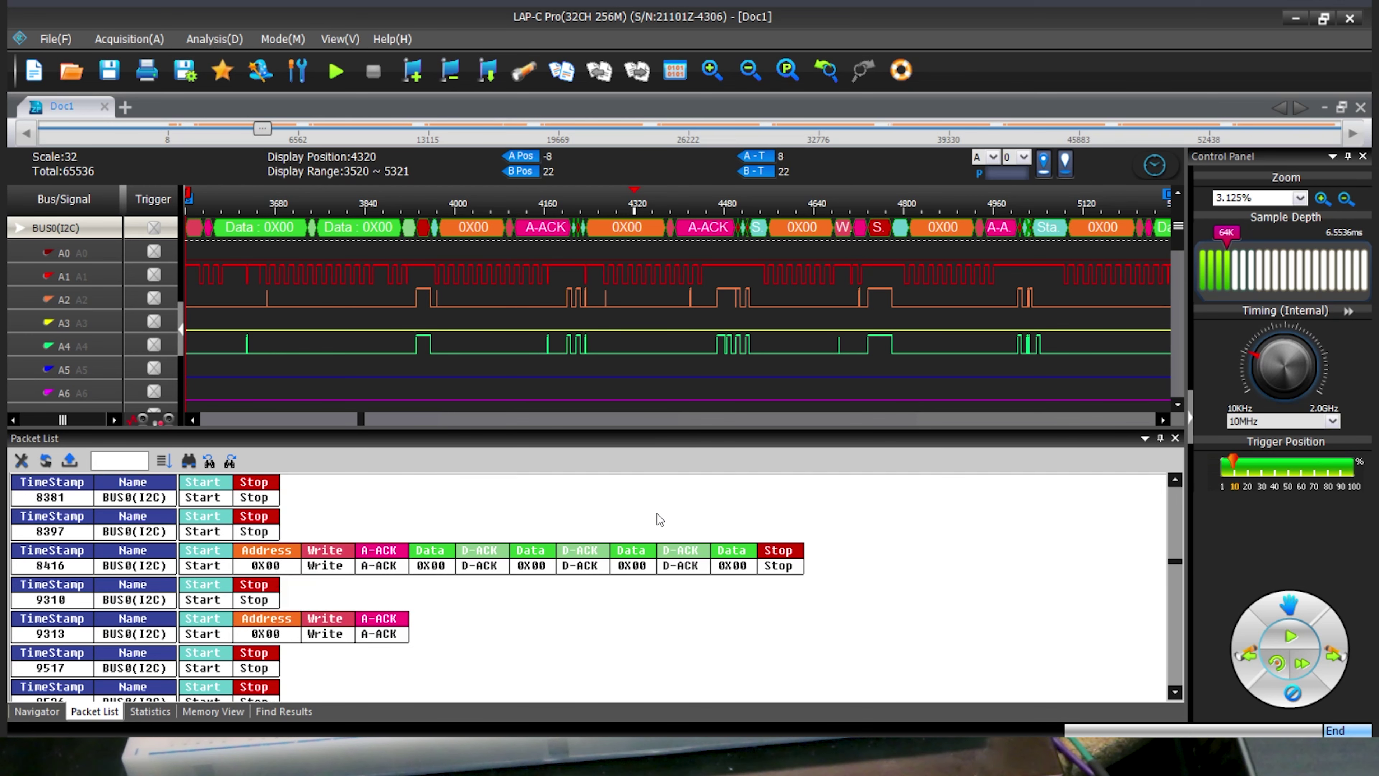
scroll(657, 513, down, 8)
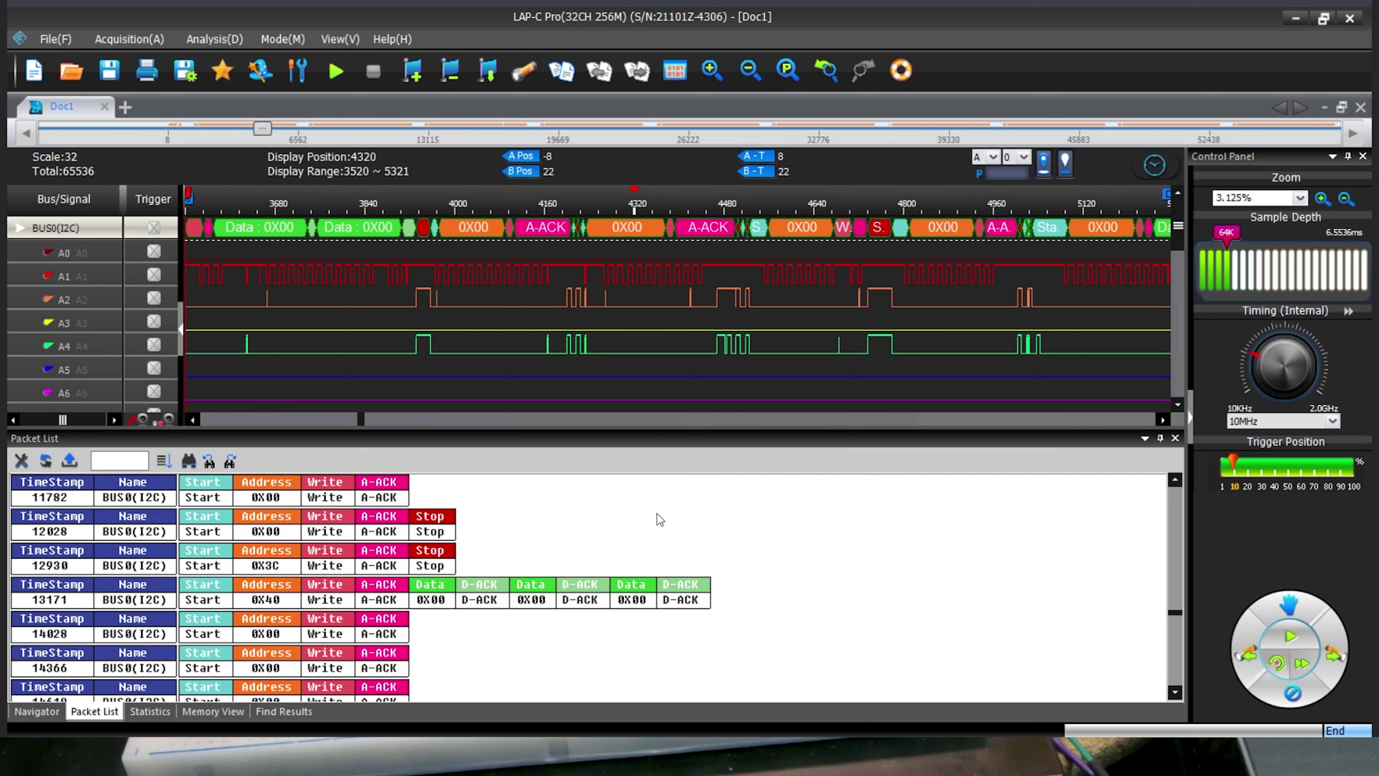
scroll(657, 515, down, 8)
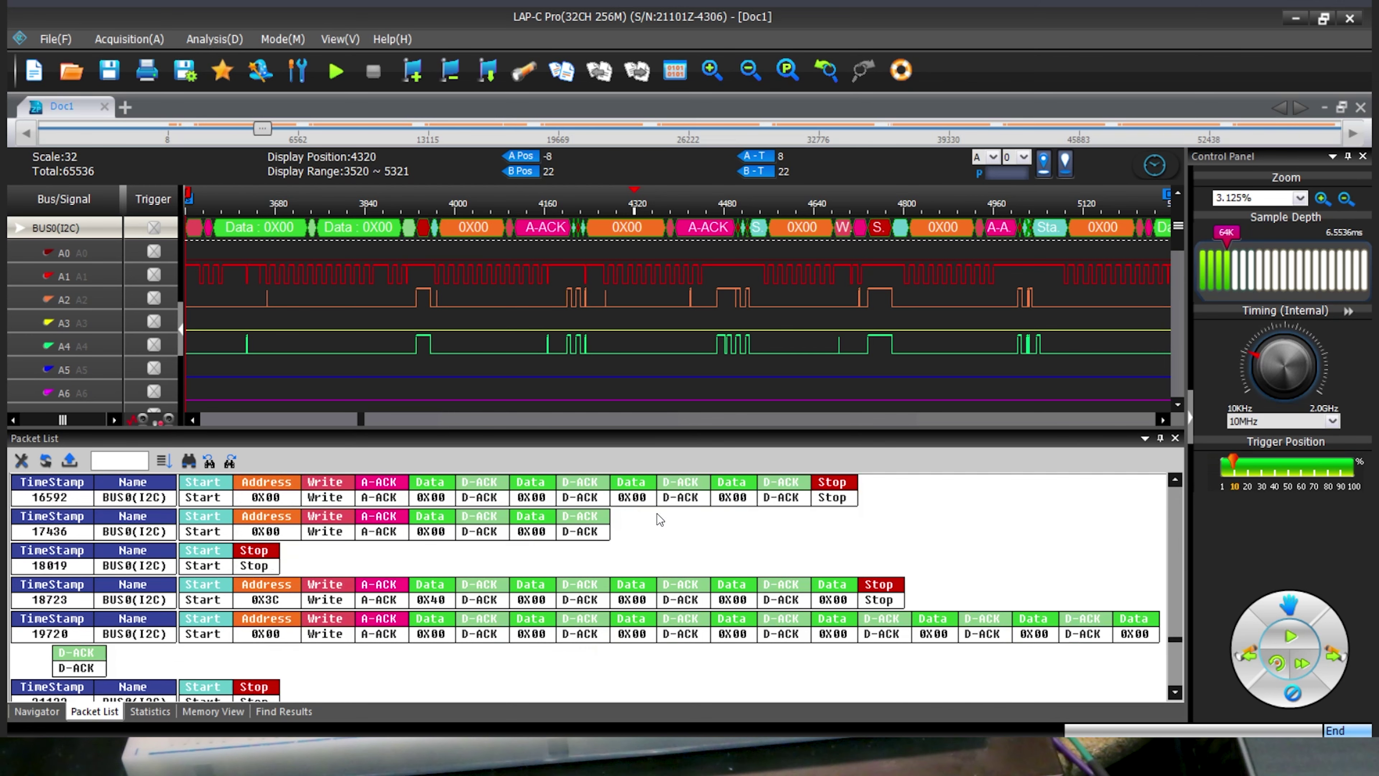
scroll(659, 519, down, 2)
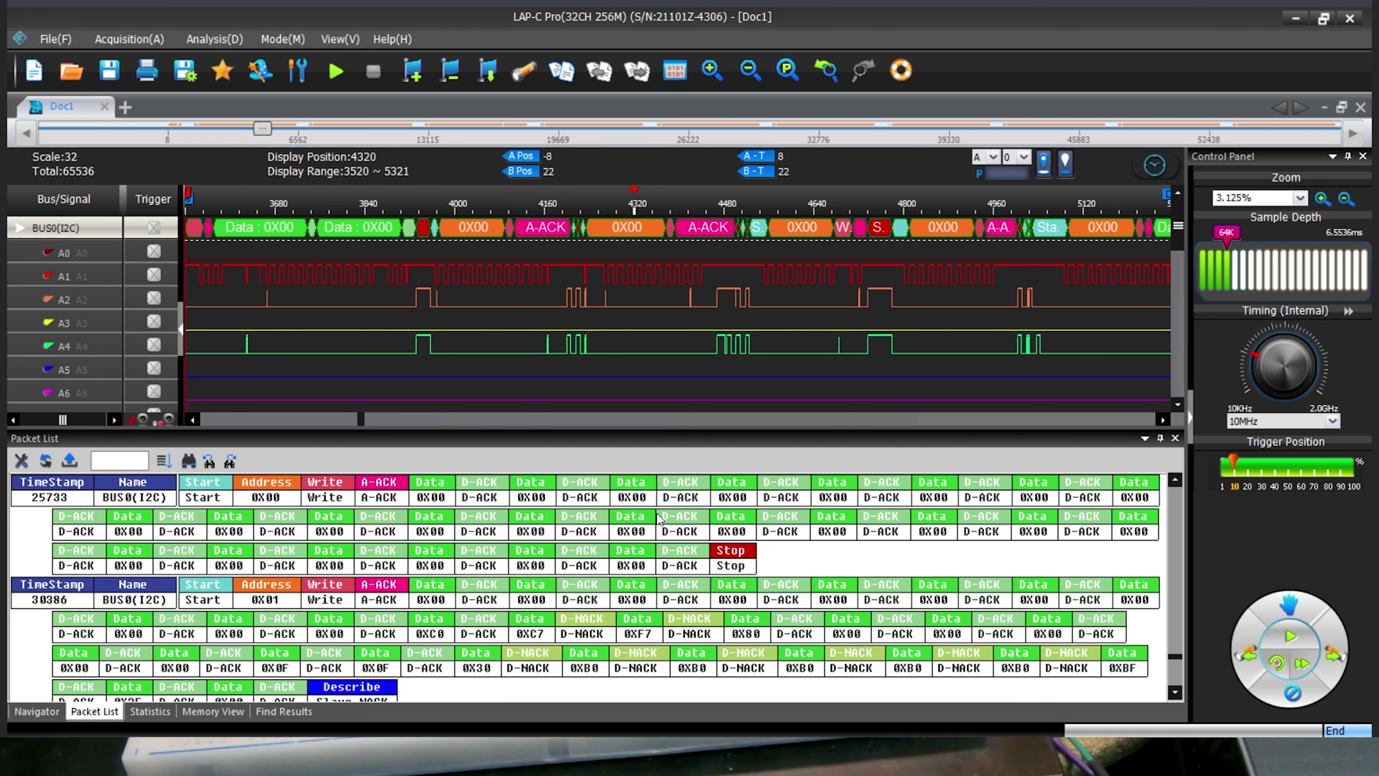
scroll(658, 519, down, 5)
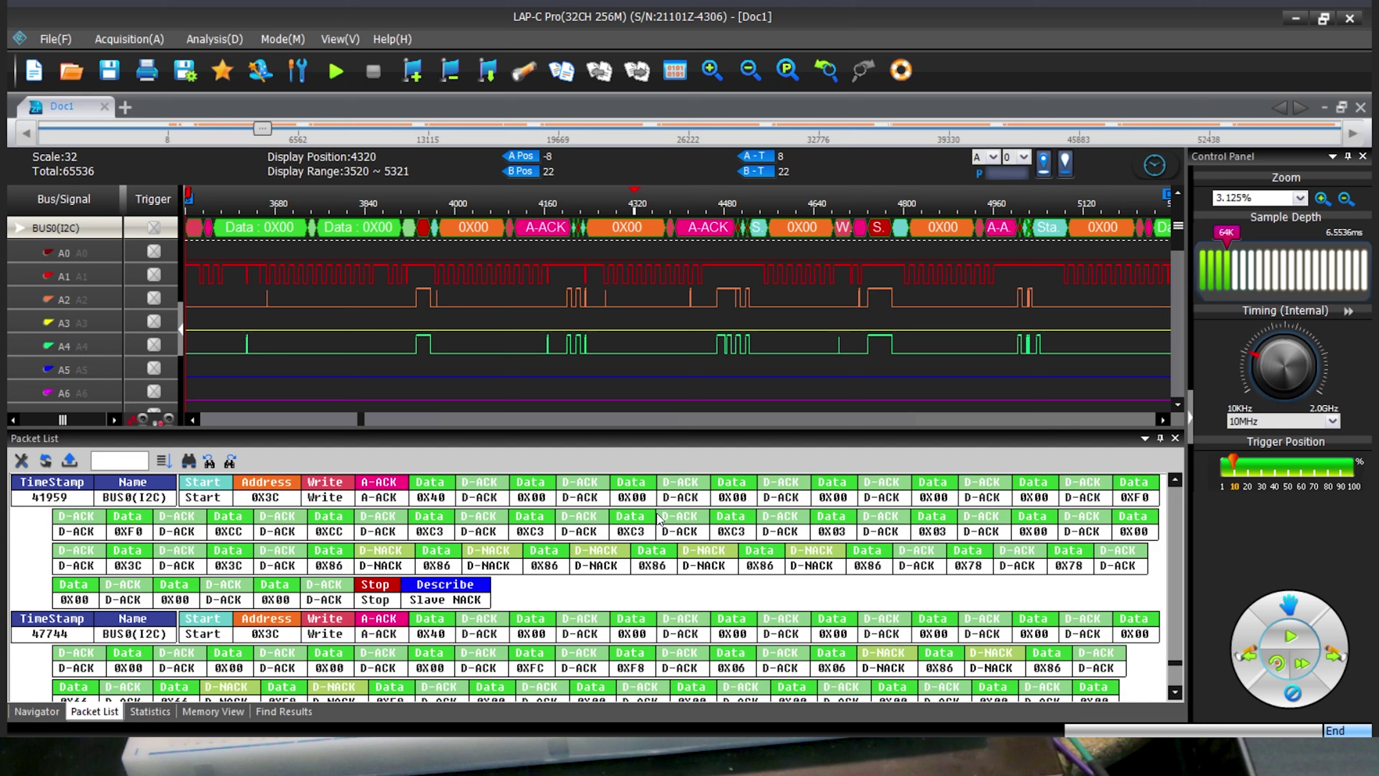